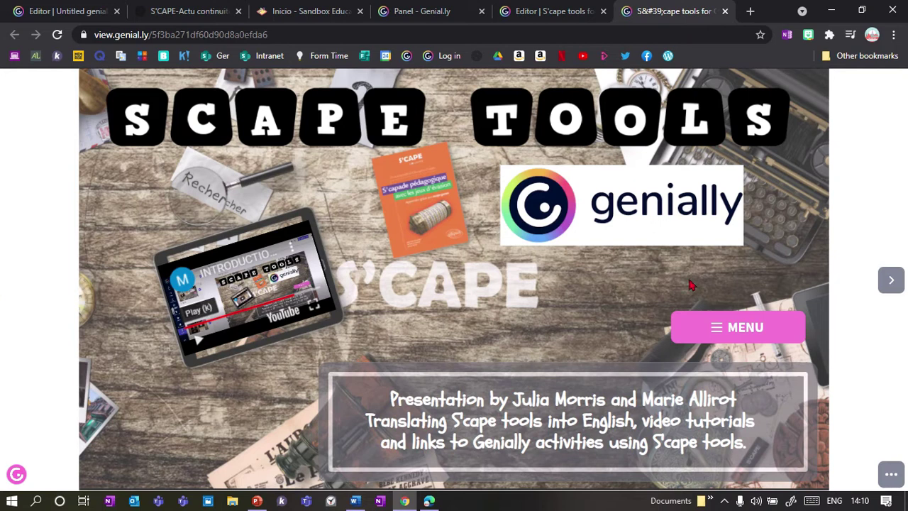
Switch to the Genially creation panel and browse the templates in the Gamification category
left_click(417, 12)
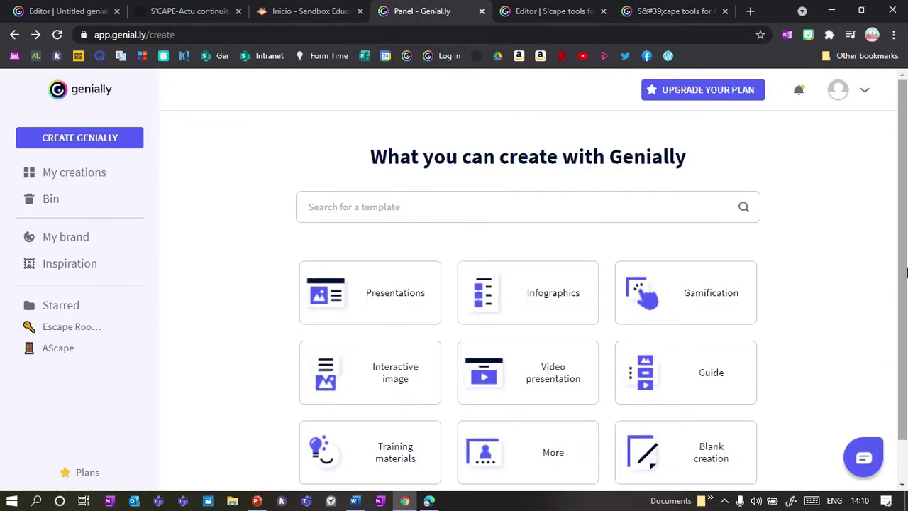
left_click_drag(906, 222, 906, 335)
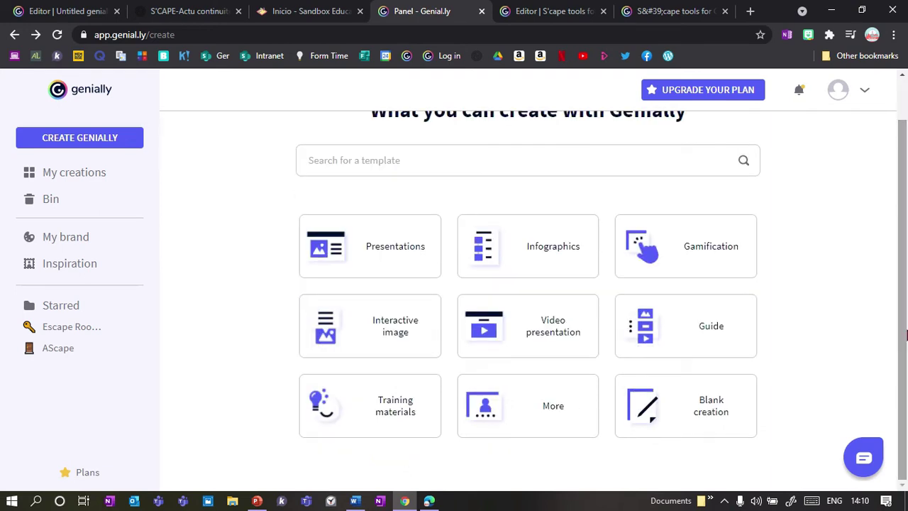
left_click(688, 237)
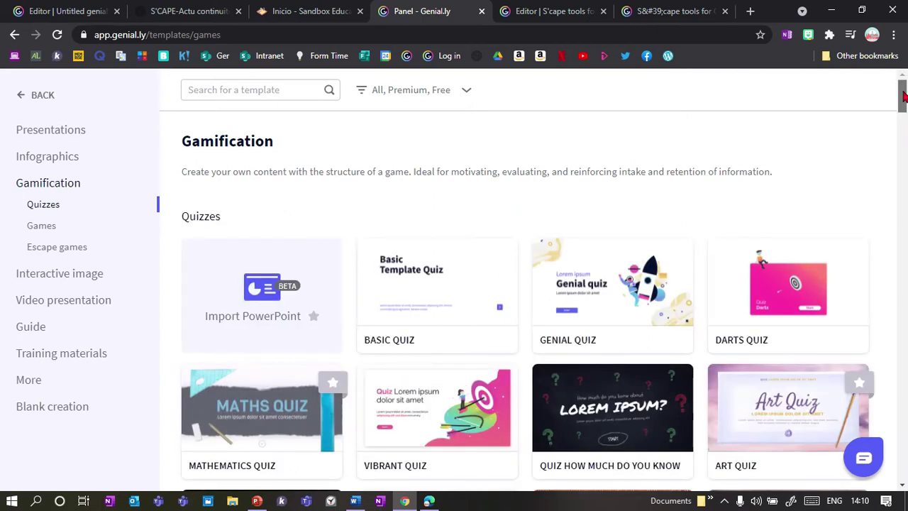
scroll(705, 406, "down", 5)
scroll(525, 301, "down", 4)
left_click_drag(902, 134, 902, 83)
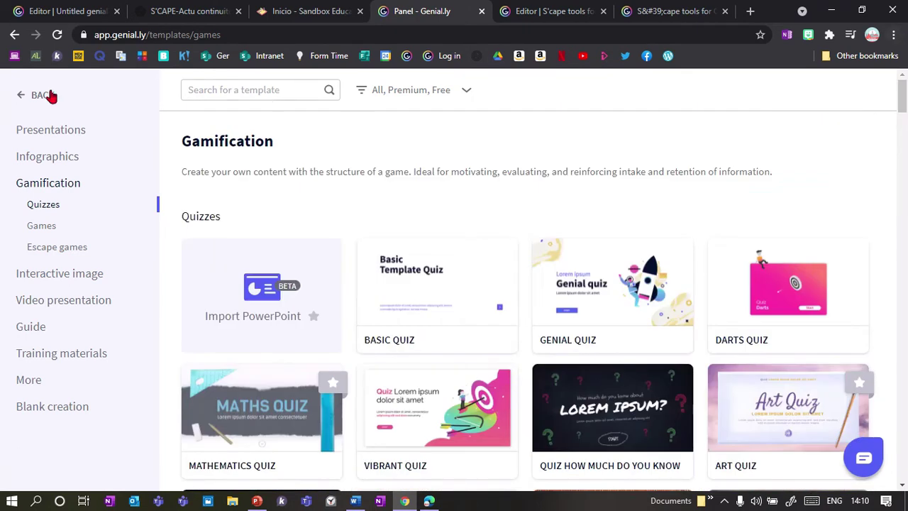
Browse the templates in the Presentations category
left_click(31, 132)
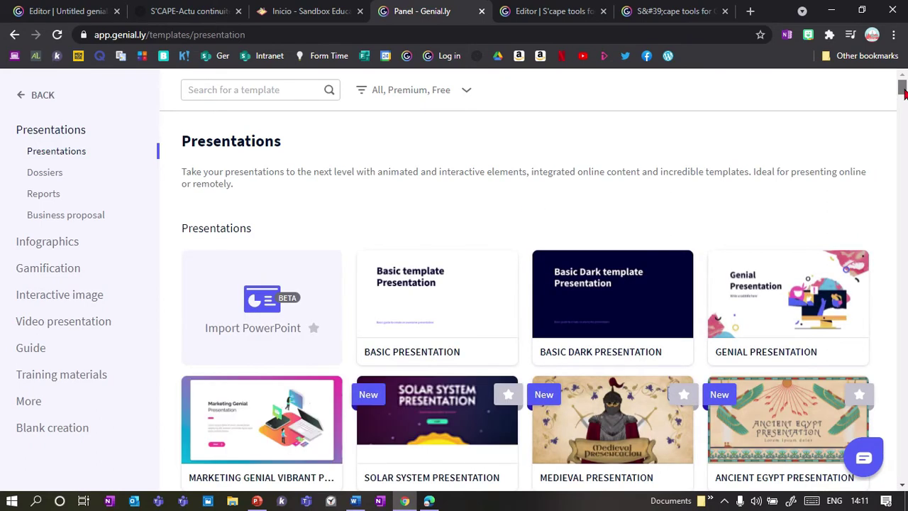
scroll(903, 92, "down", 5)
scroll(903, 92, "up", 5)
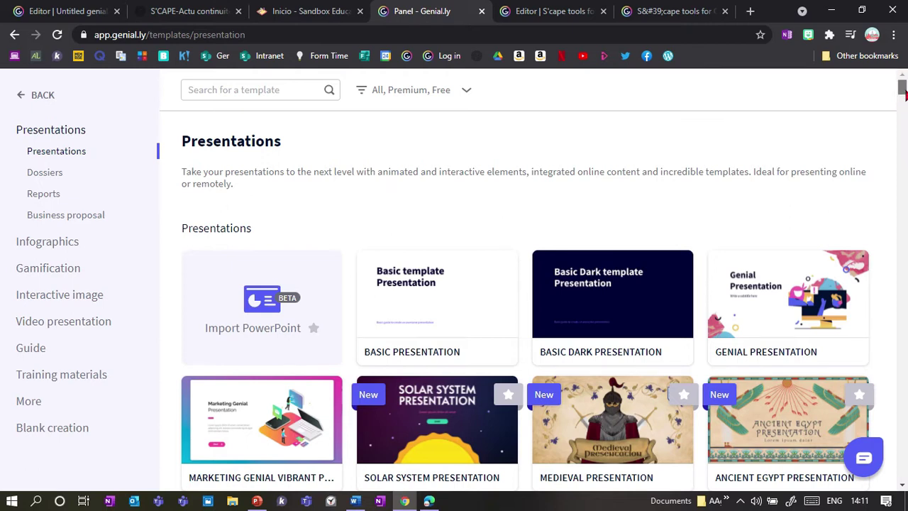
scroll(903, 92, "down", 5)
scroll(903, 93, "up", 3)
scroll(903, 94, "up", 2)
View the home pages of the S'CAPE and Sandbox Educación websites
left_click(294, 12)
left_click(190, 12)
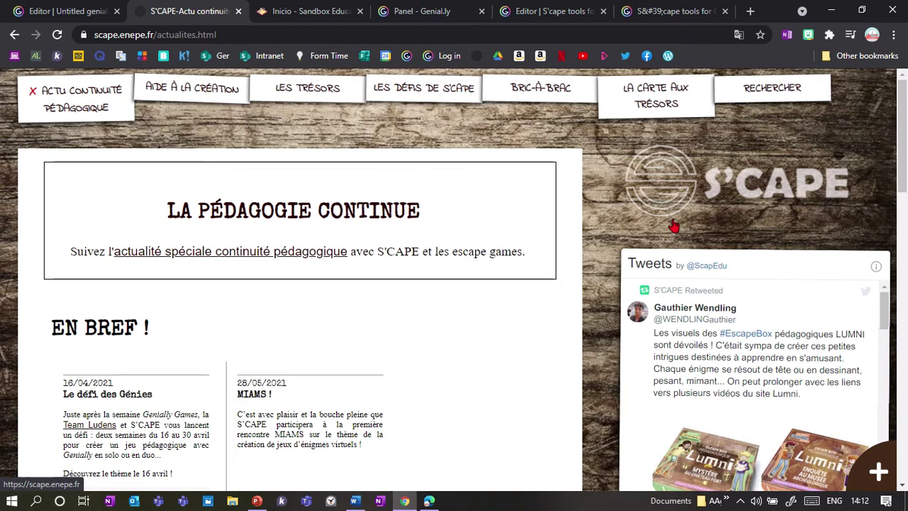
left_click(308, 16)
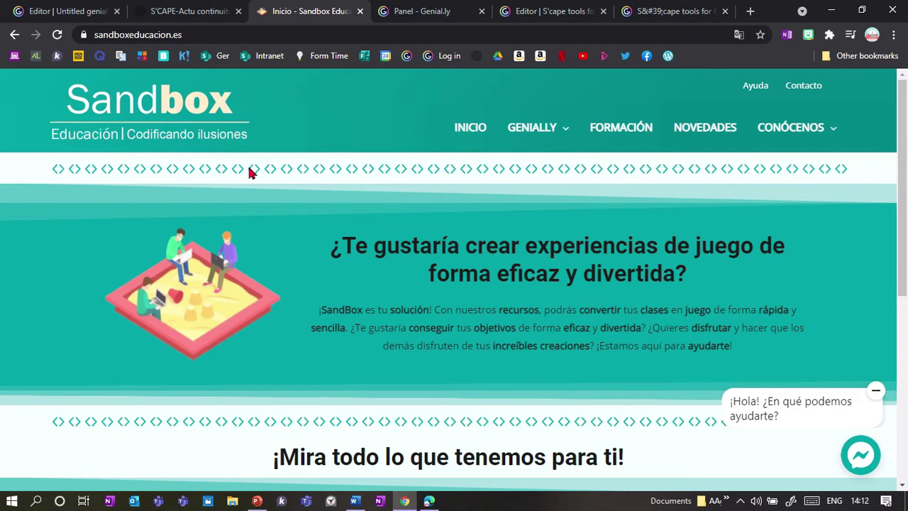
left_click(201, 9)
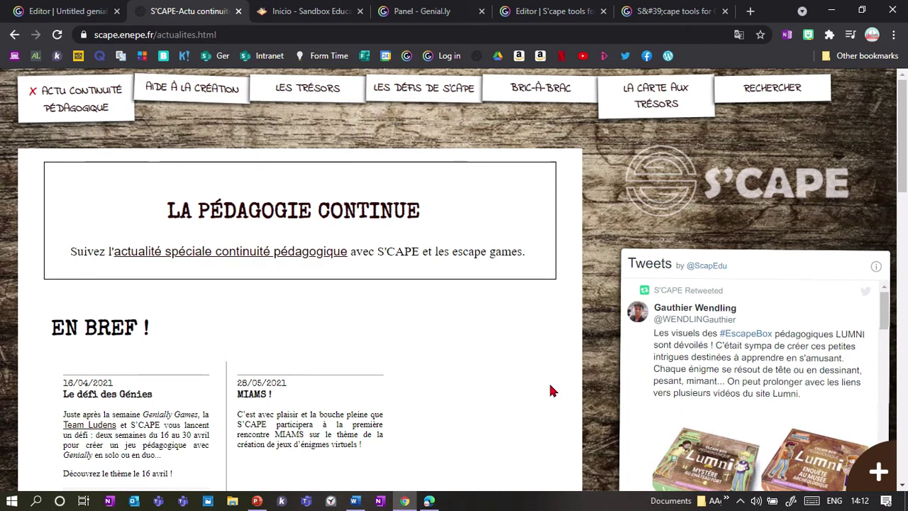
key("ctrl+Tab")
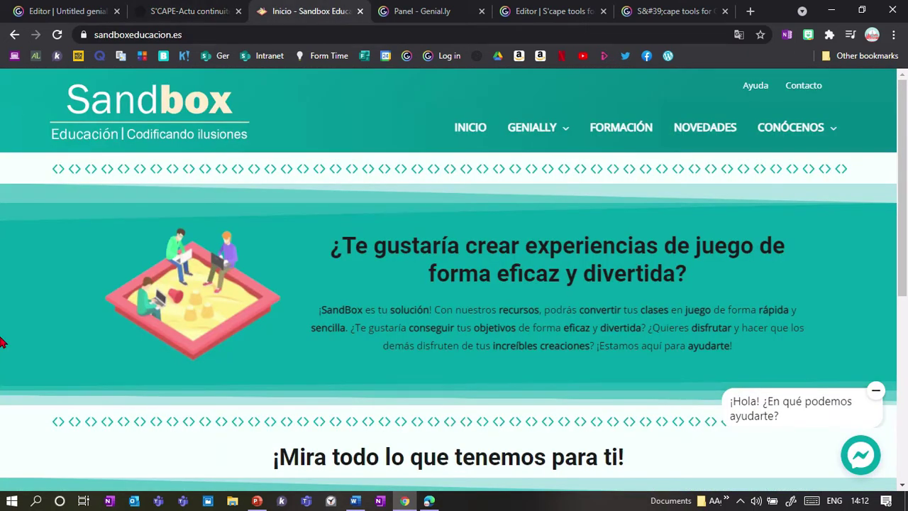
Preview the Untitled genially and match VERT to the green blot, ROUGE to the red one and BLEU to the blue one
left_click(62, 9)
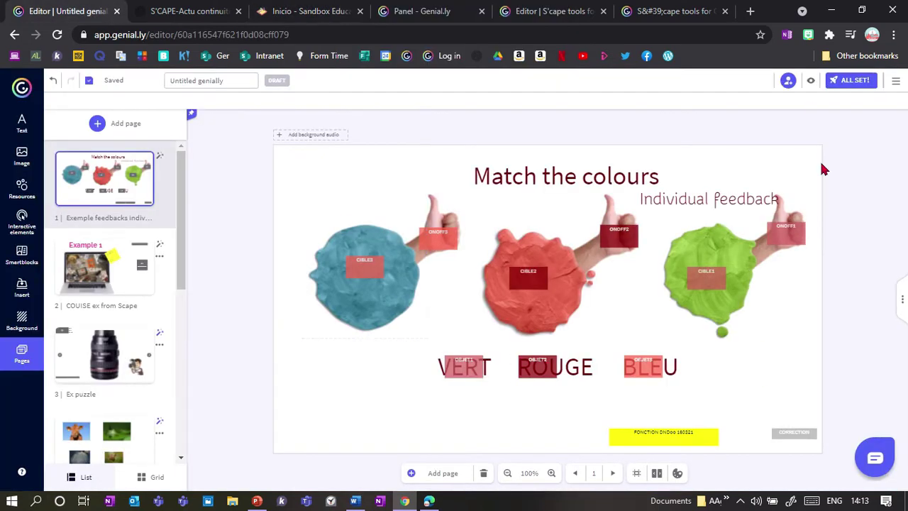
left_click(810, 83)
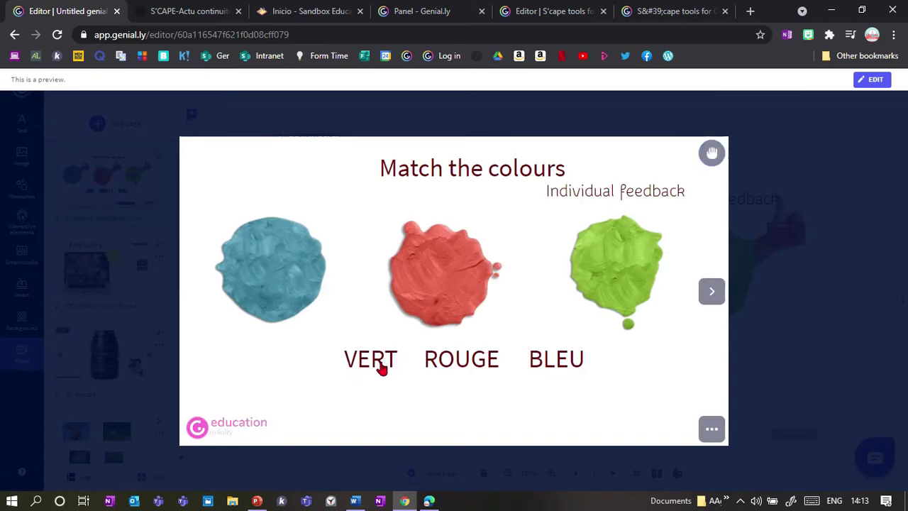
left_click_drag(376, 362, 634, 283)
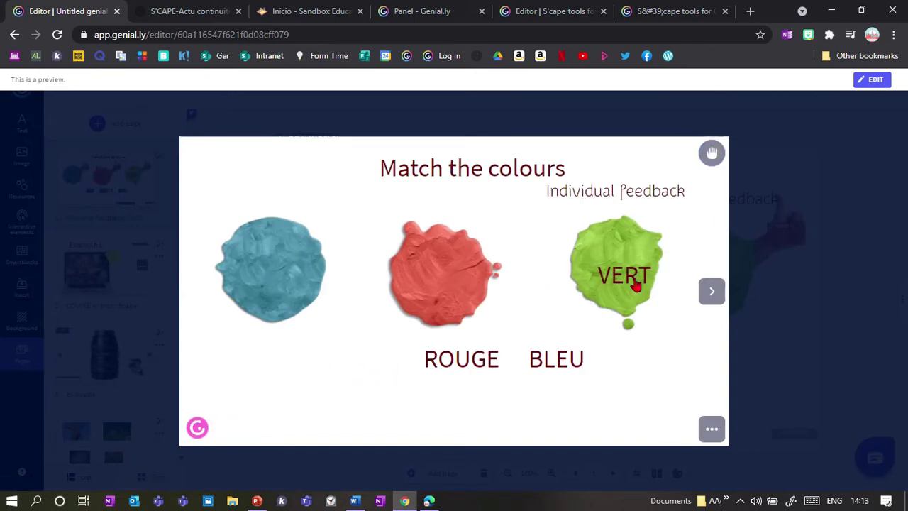
left_click_drag(462, 365, 434, 291)
left_click_drag(556, 368, 274, 295)
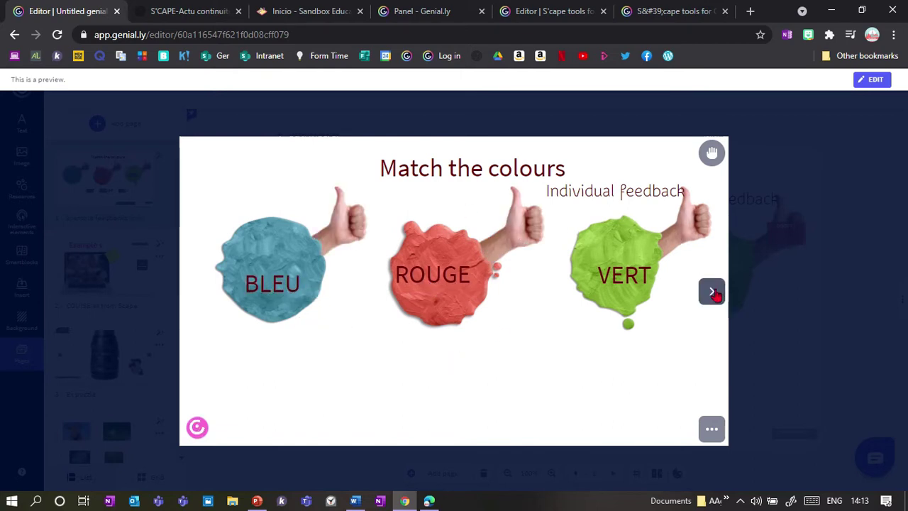
On the Example 1 preview page, enter the username SCAPE and the password from the sticky note and check them
left_click(713, 291)
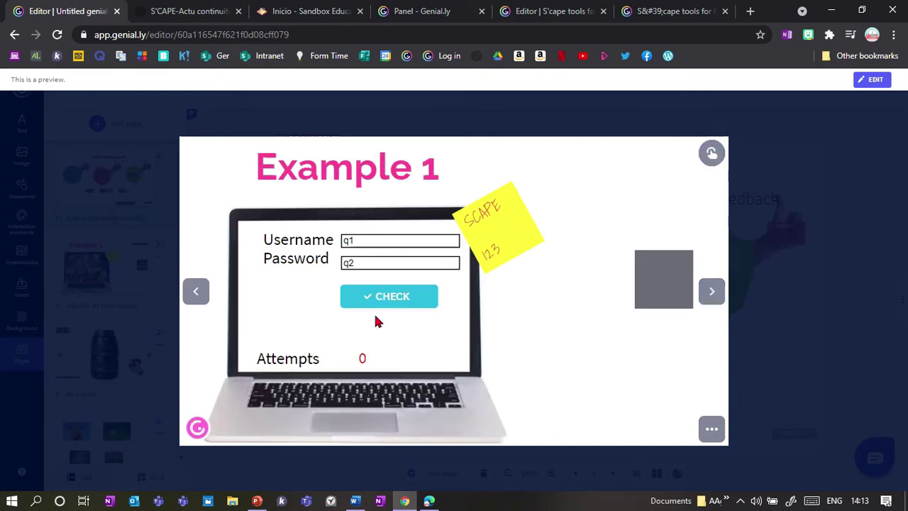
left_click_drag(357, 238, 330, 242)
type("SCAPE")
left_click_drag(374, 261, 301, 265)
type("123")
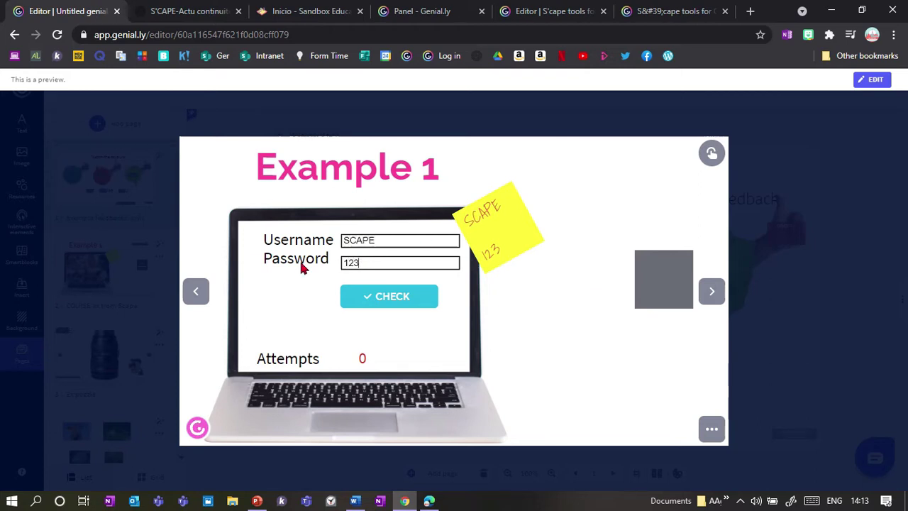
left_click(387, 298)
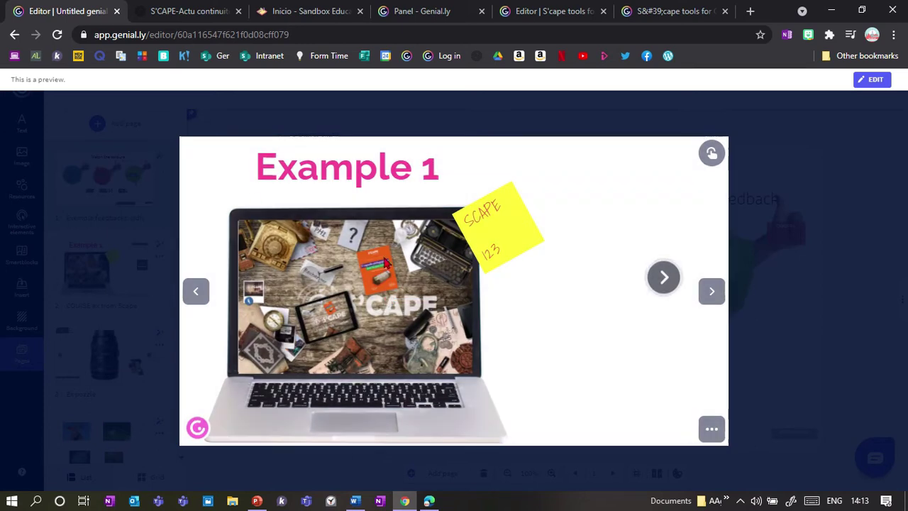
Go to the preview's camera lens puzzle and fit the pieces together to form the lens
left_click(712, 295)
left_click_drag(477, 338, 458, 397)
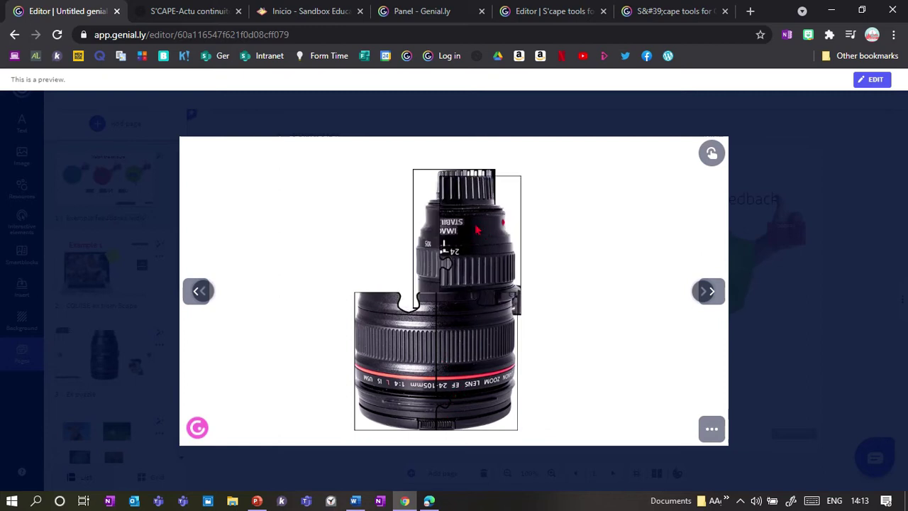
left_click_drag(478, 229, 471, 221)
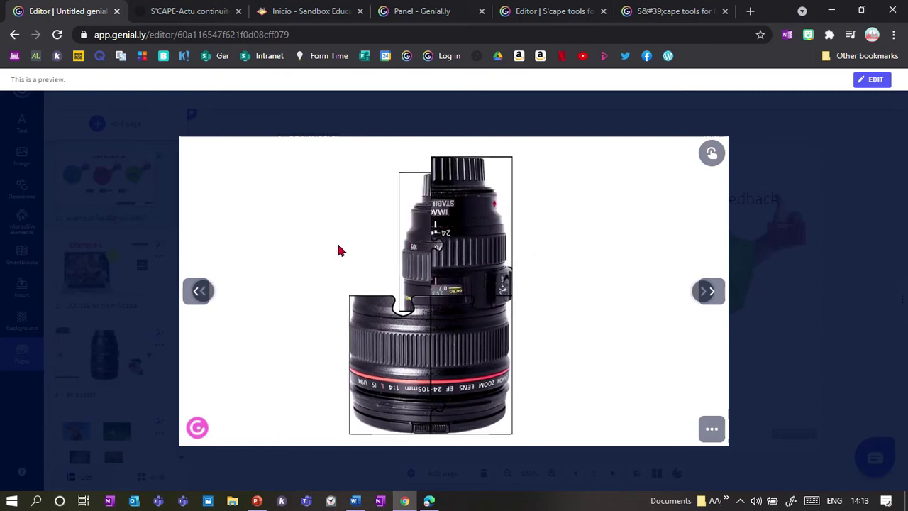
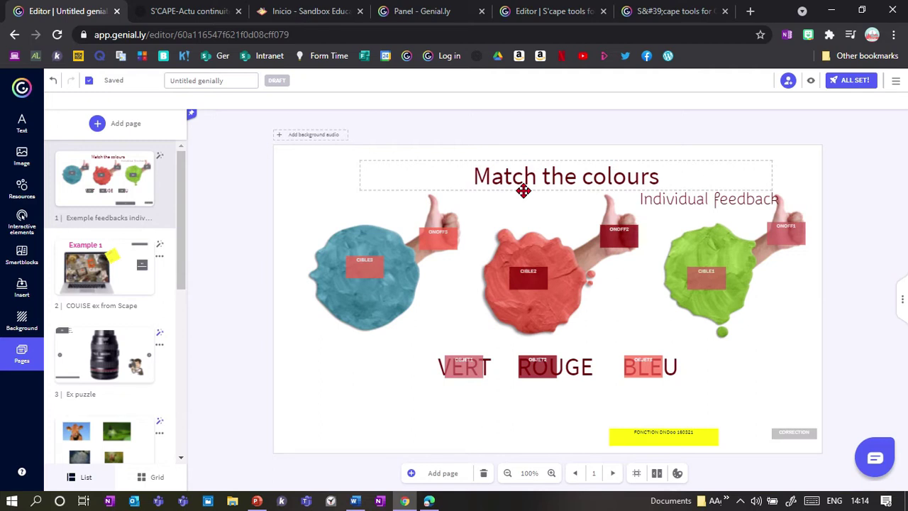
Open the Couise tool from the tools list of the S'cape tools presentation and reuse its genially
left_click(661, 8)
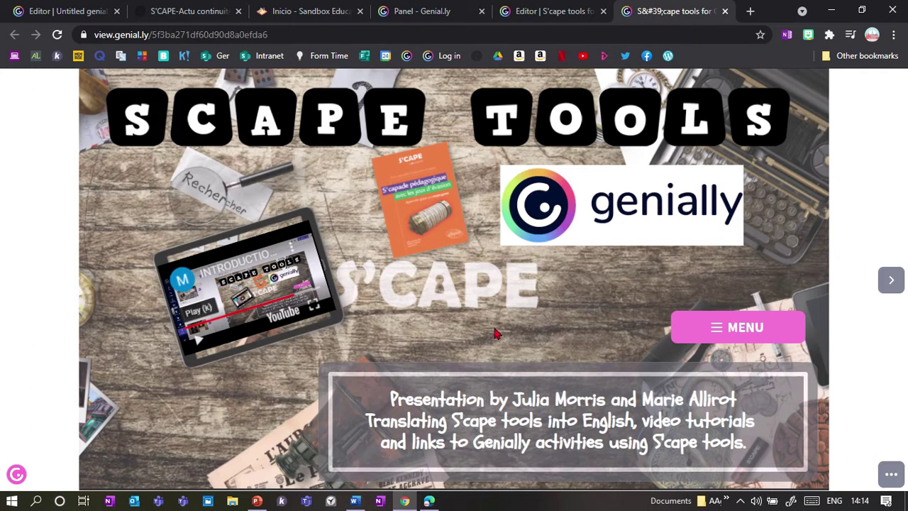
left_click(890, 281)
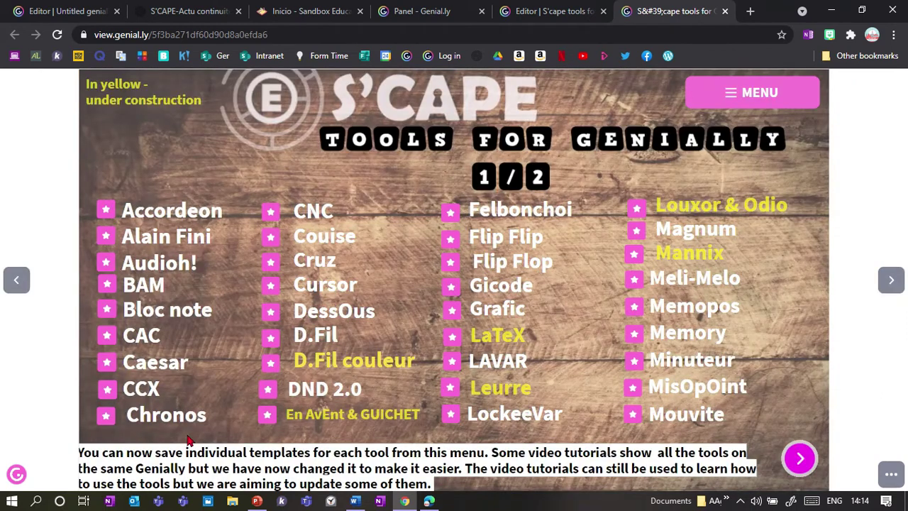
mouse_move(160, 216)
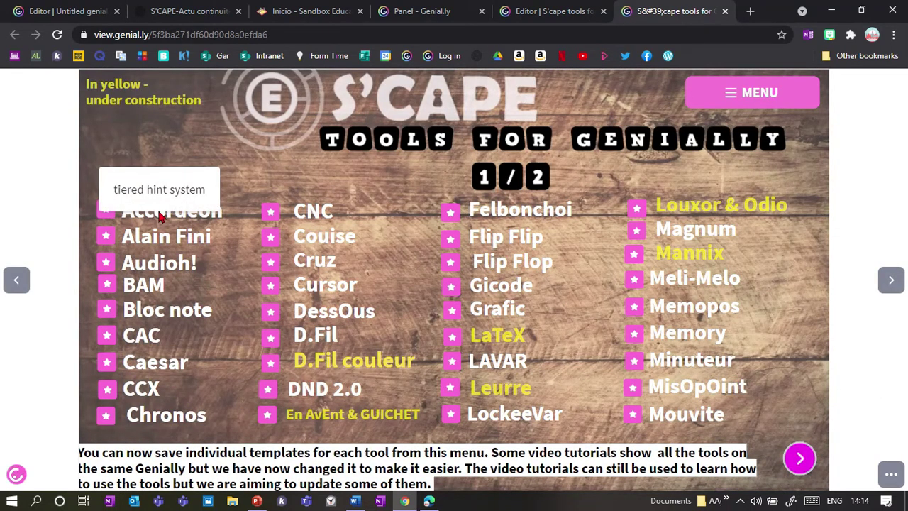
mouse_move(163, 245)
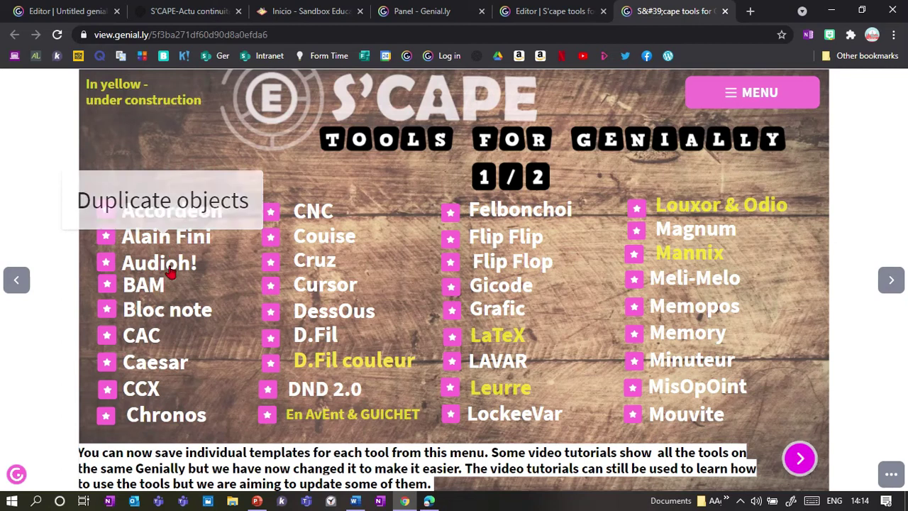
mouse_move(110, 290)
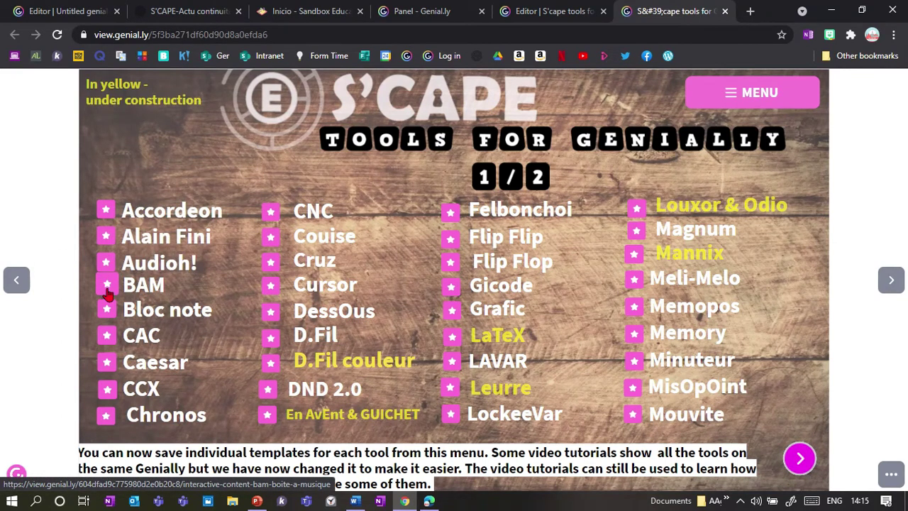
left_click(273, 241)
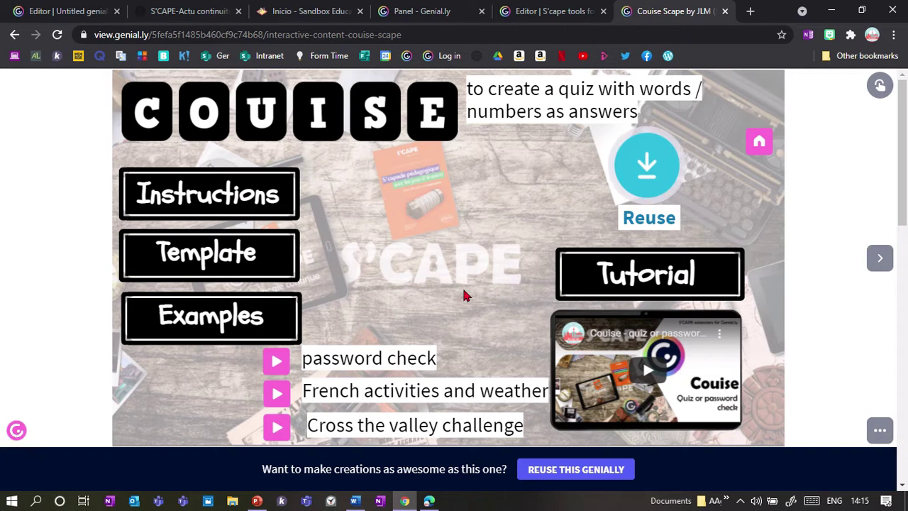
left_click(576, 478)
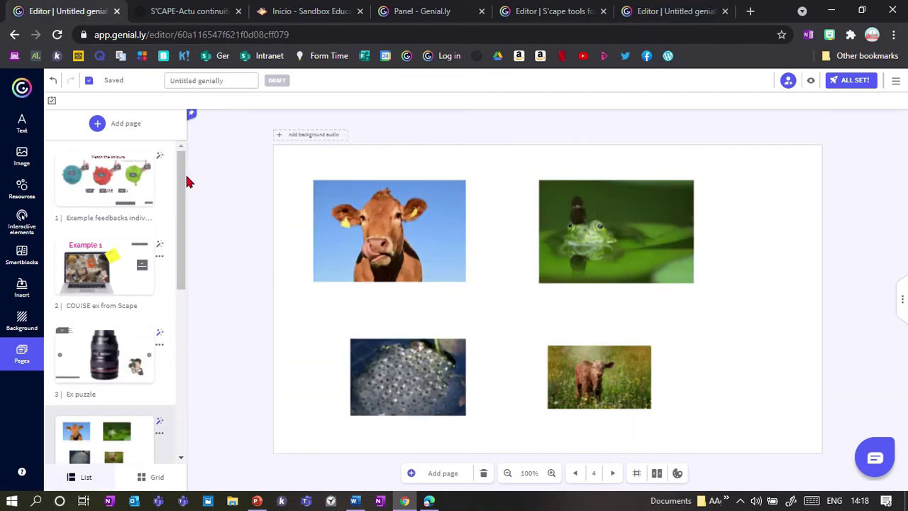
In the Untitled genially, start adding a page from your own creations and search them for DND
left_click_drag(188, 182, 188, 281)
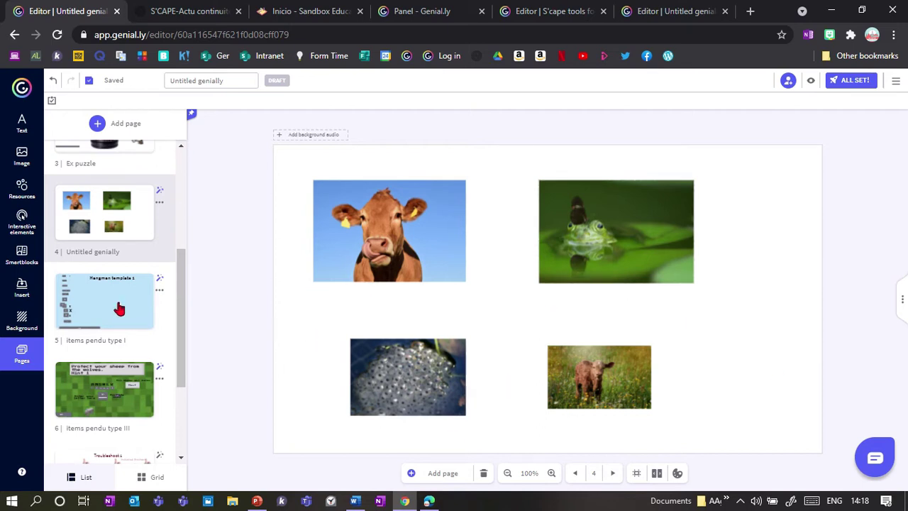
left_click_drag(179, 306, 181, 275)
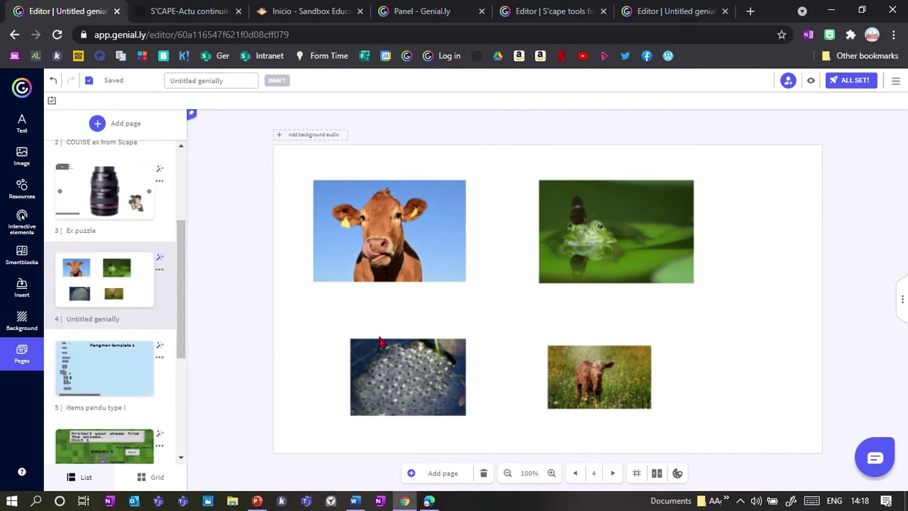
left_click(101, 124)
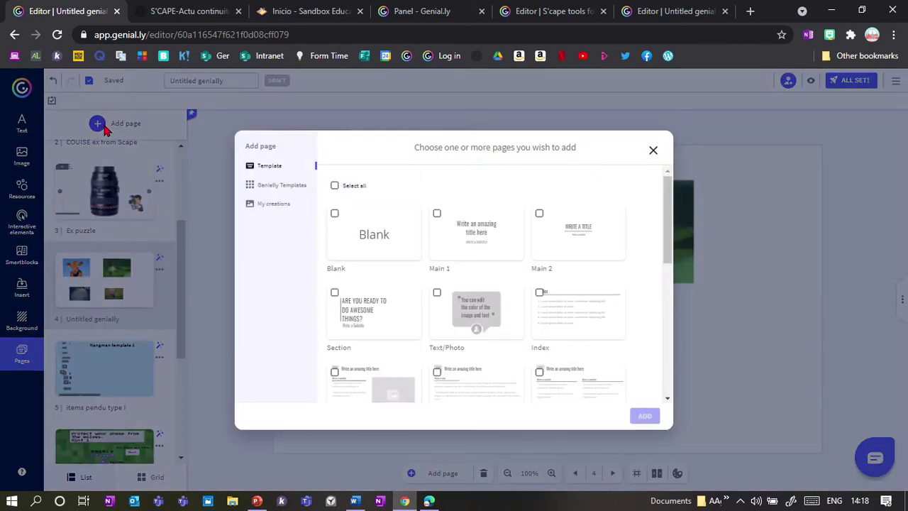
left_click(274, 205)
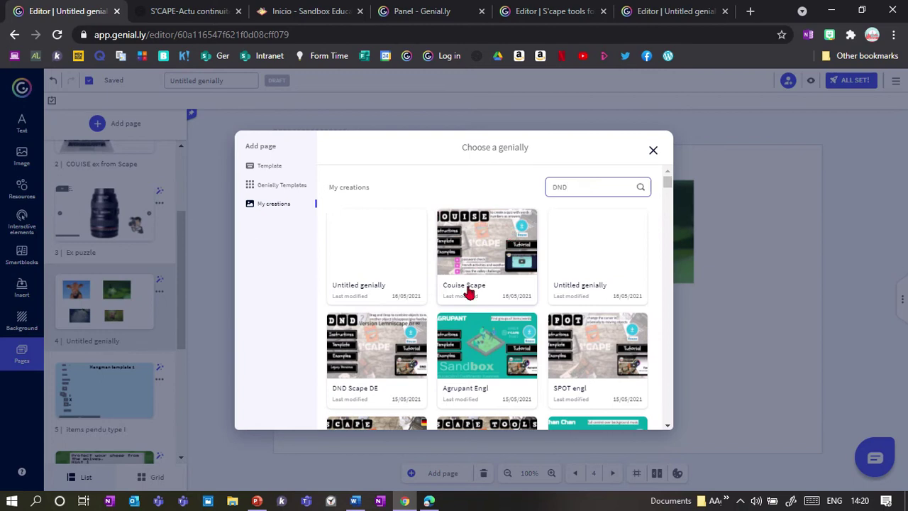
left_click(574, 186)
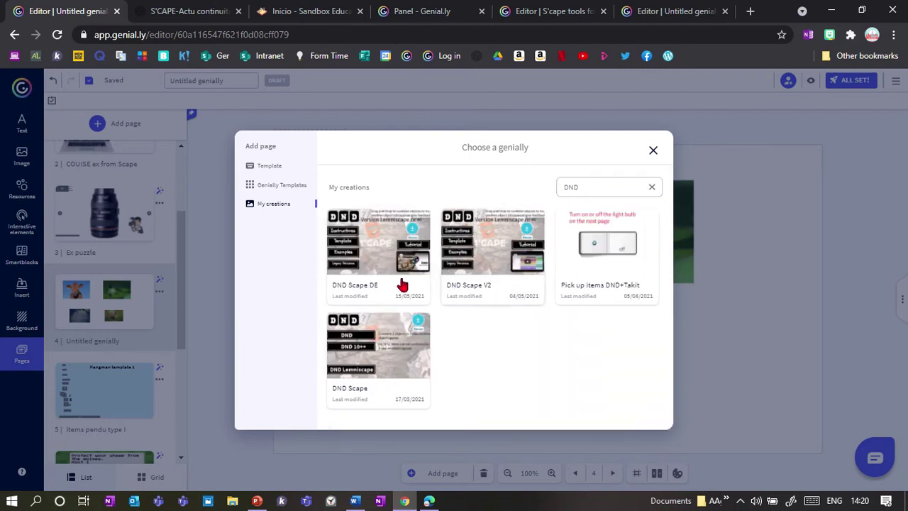
Add the pages TUTO, 4 and PAGE DE CREATION from the DND Scape V2 creation to the genially
left_click(471, 276)
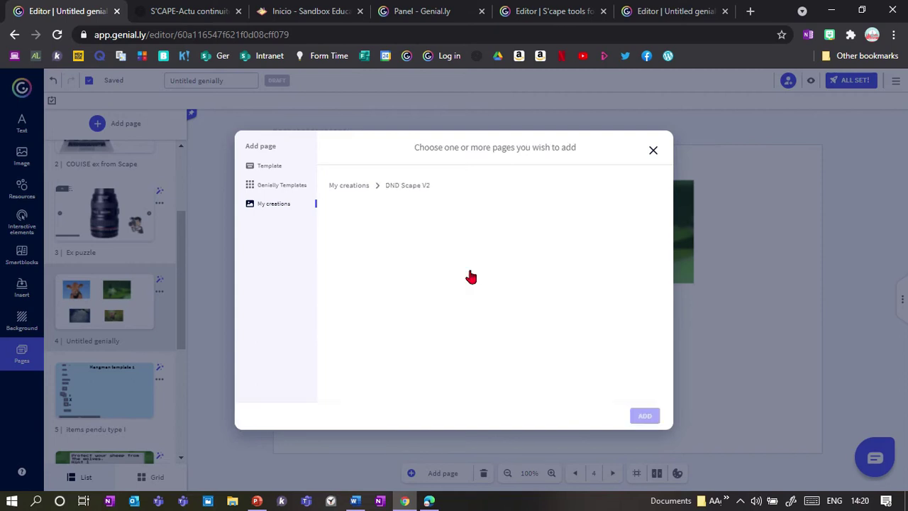
left_click_drag(669, 207, 673, 284)
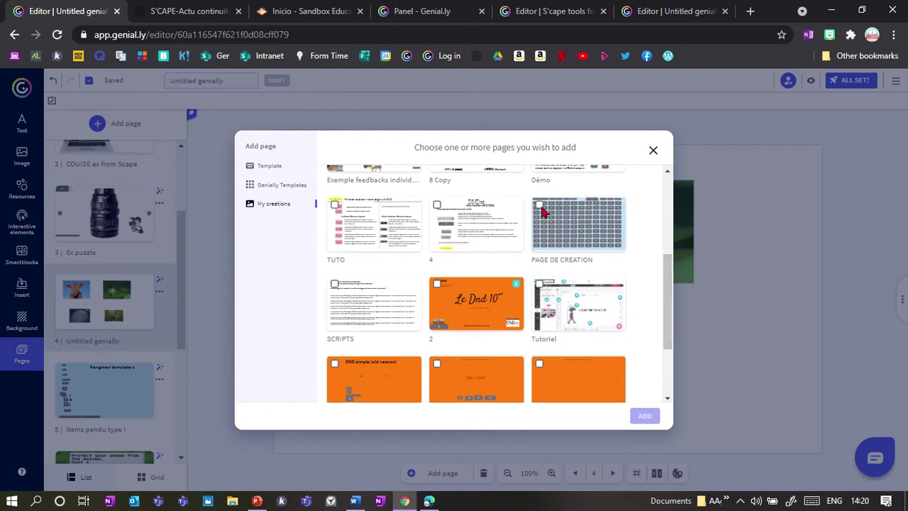
left_click(592, 223)
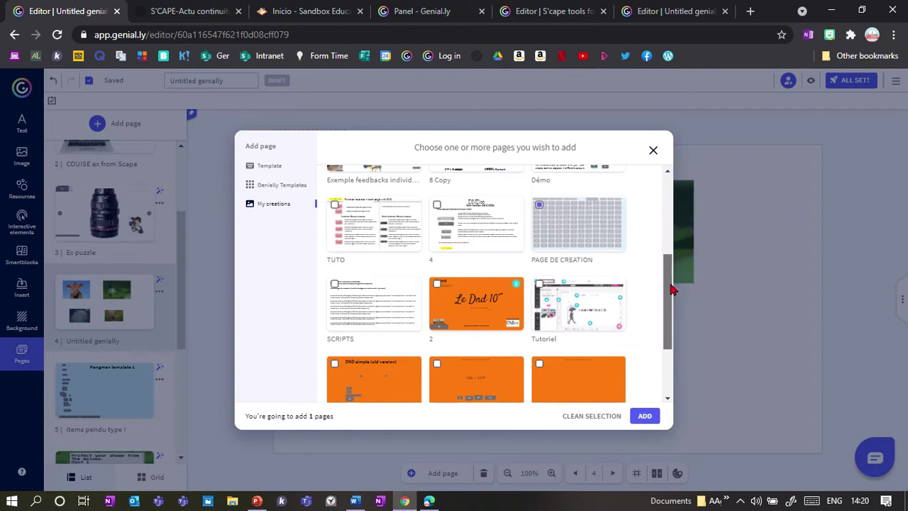
scroll(670, 287, "up", 1)
left_click(358, 298)
left_click(437, 299)
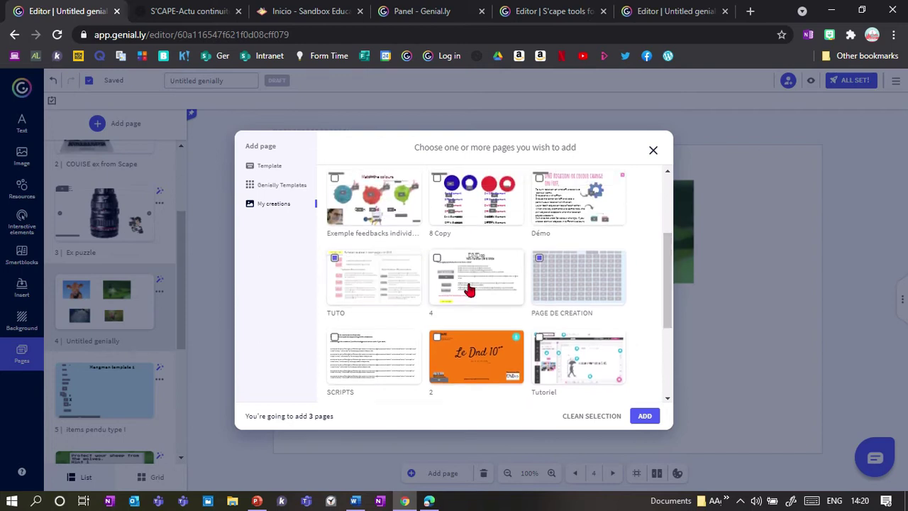
left_click(642, 422)
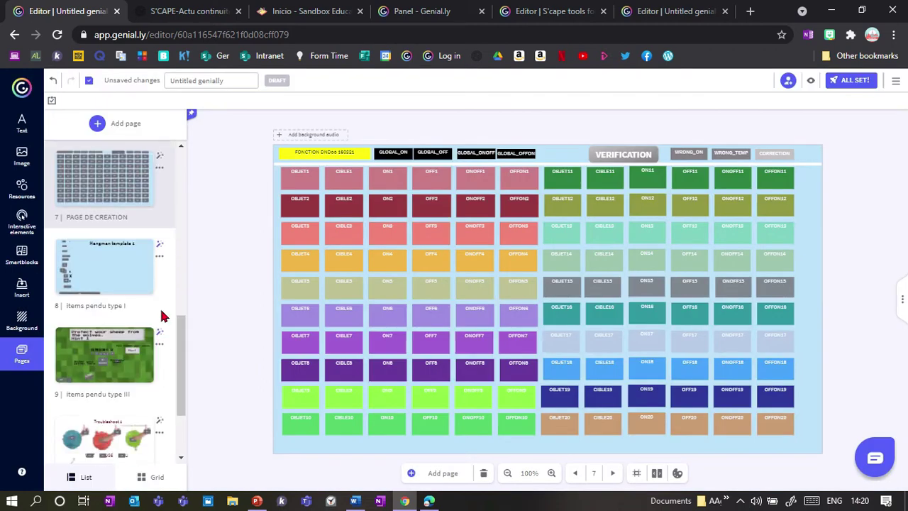
Copy the yellow FONCTION DNDoo label from the PAGE DE CREATION page to the upper-left corner of the four-picture page
scroll(175, 357, "up", 2)
left_click(94, 217)
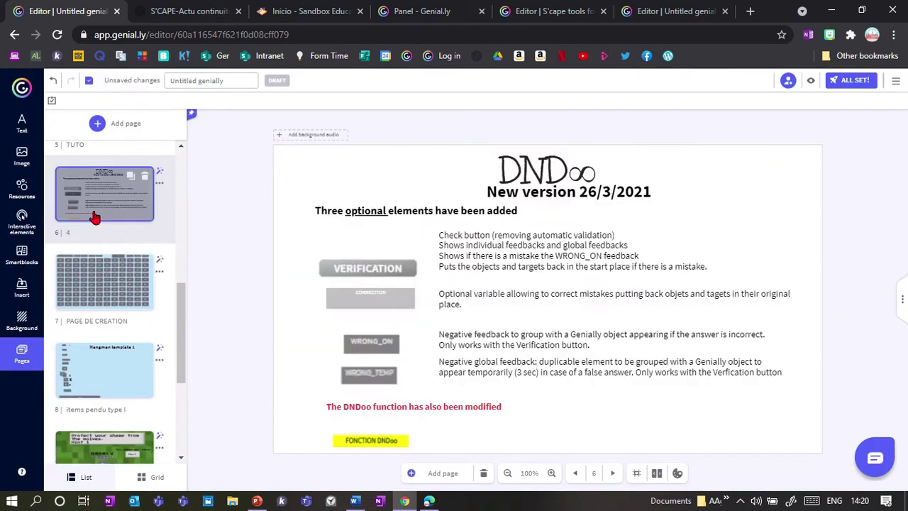
left_click(85, 289)
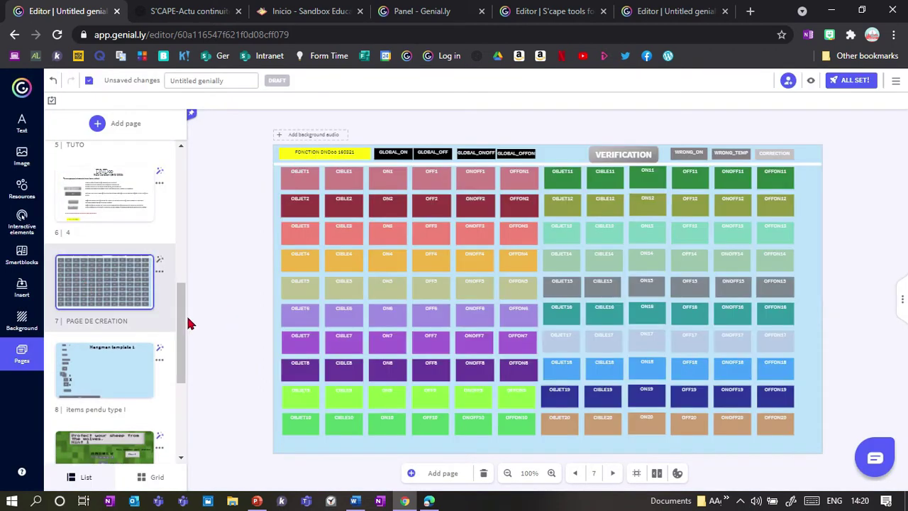
scroll(183, 308, "up", 2)
left_click_drag(182, 303, 181, 284)
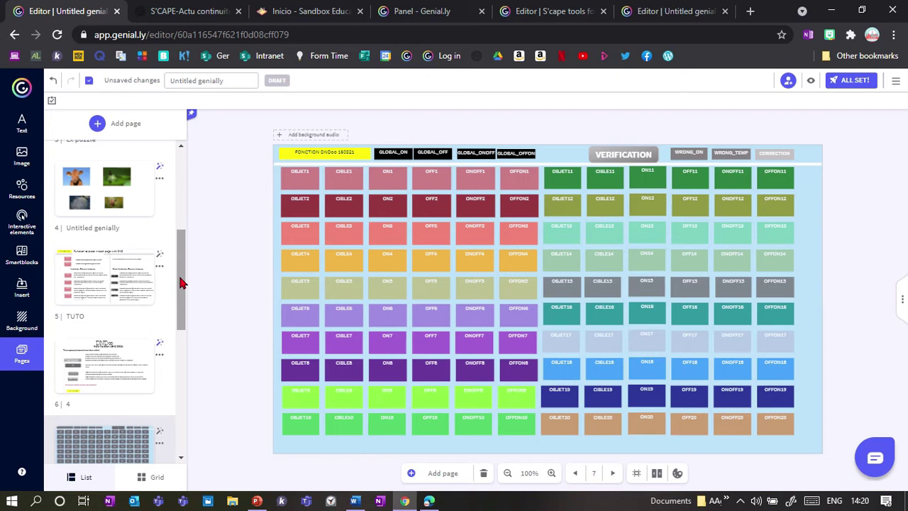
left_click_drag(180, 282, 180, 271)
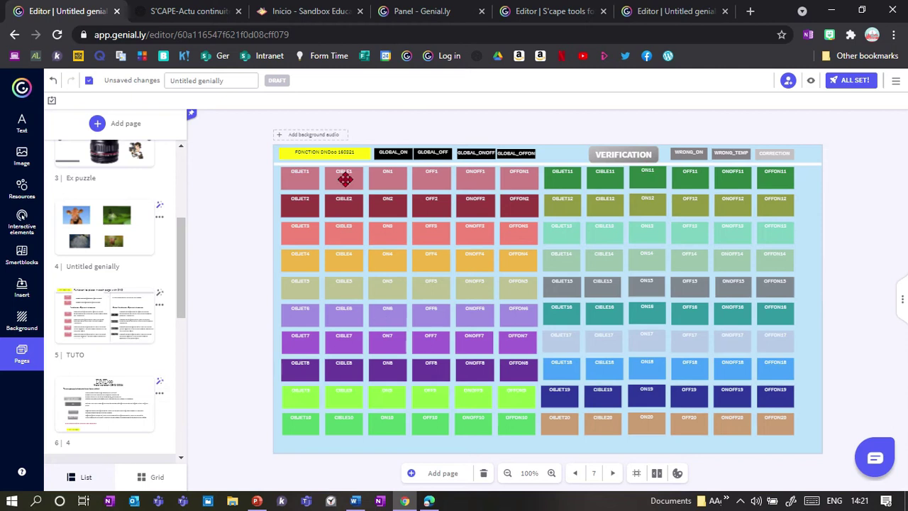
left_click_drag(345, 152, 431, 124)
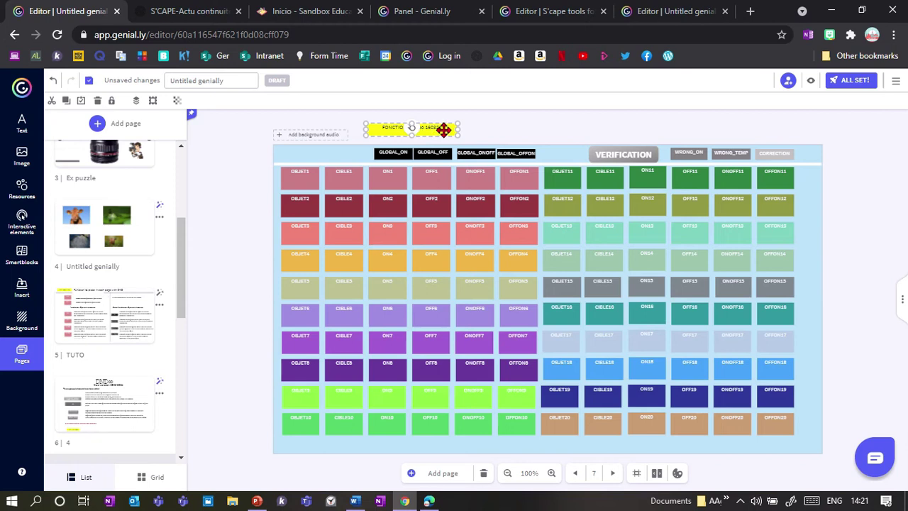
left_click_drag(430, 128, 339, 153)
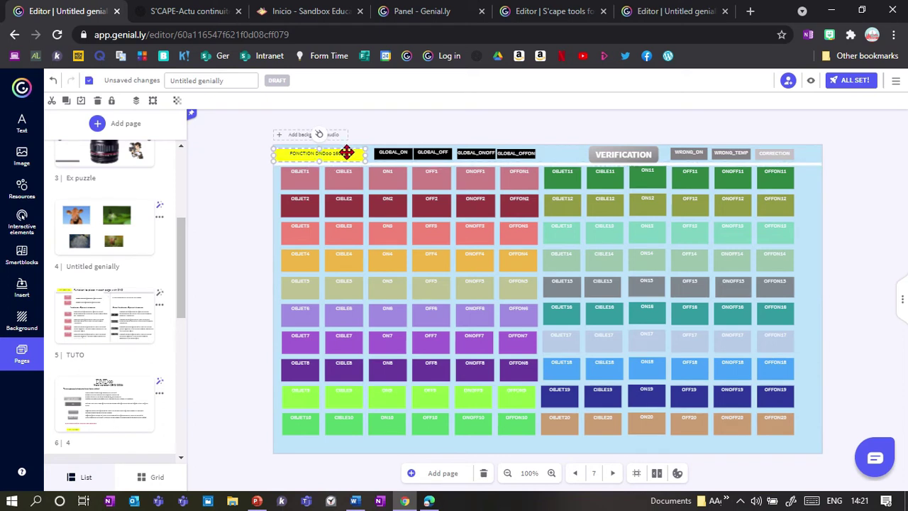
left_click(106, 226)
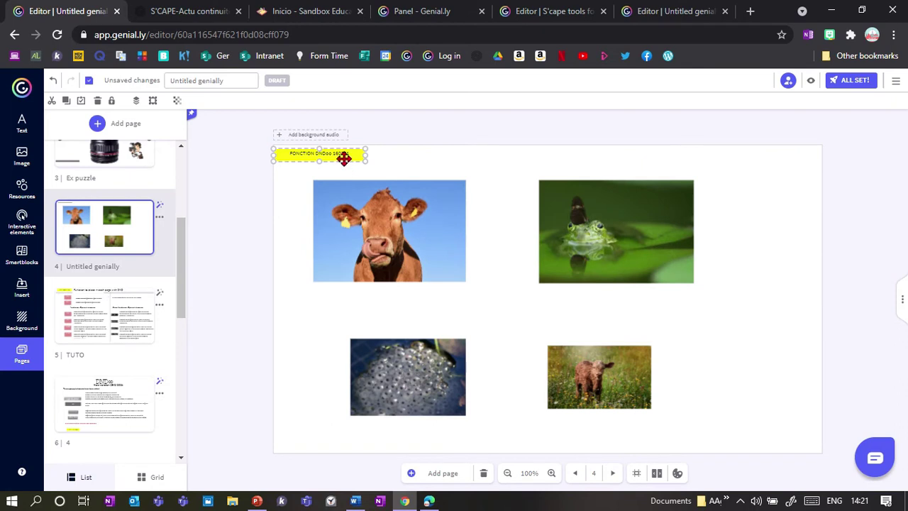
left_click_drag(347, 154, 343, 150)
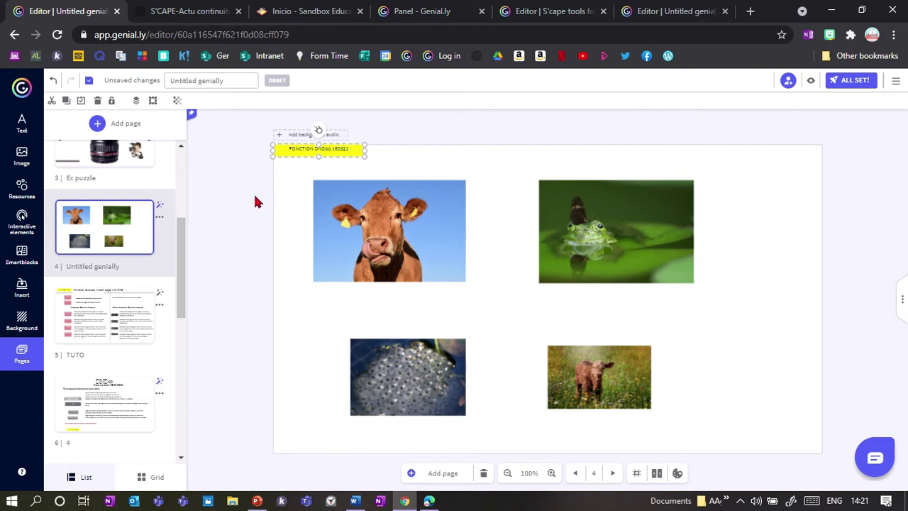
Copy the OBJET1, CIBLE1, OBJET2 and CIBLE2 blocks from PAGE DE CREATION onto the four-picture page
left_click_drag(182, 290, 183, 314)
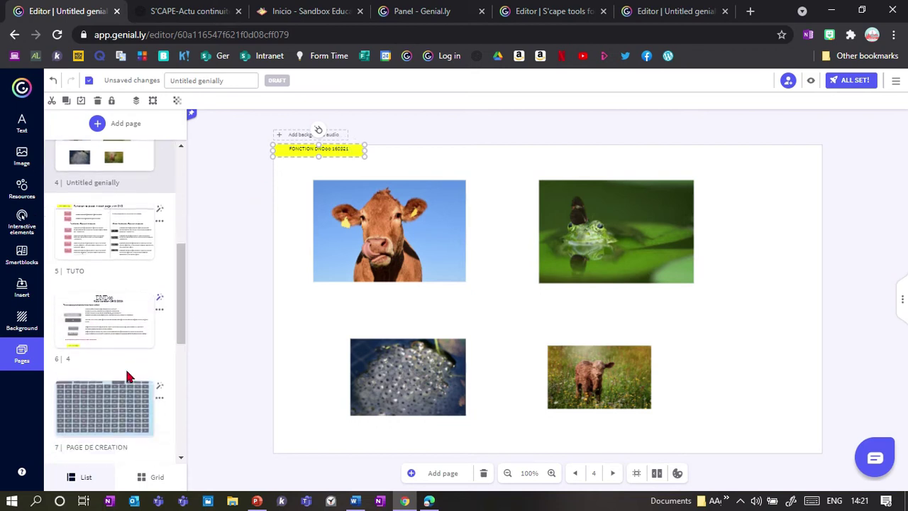
left_click(100, 409)
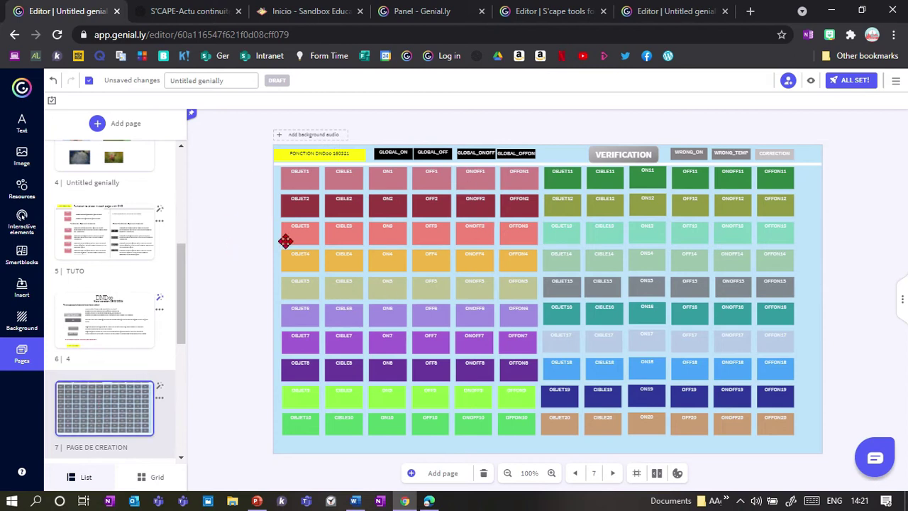
left_click(305, 175)
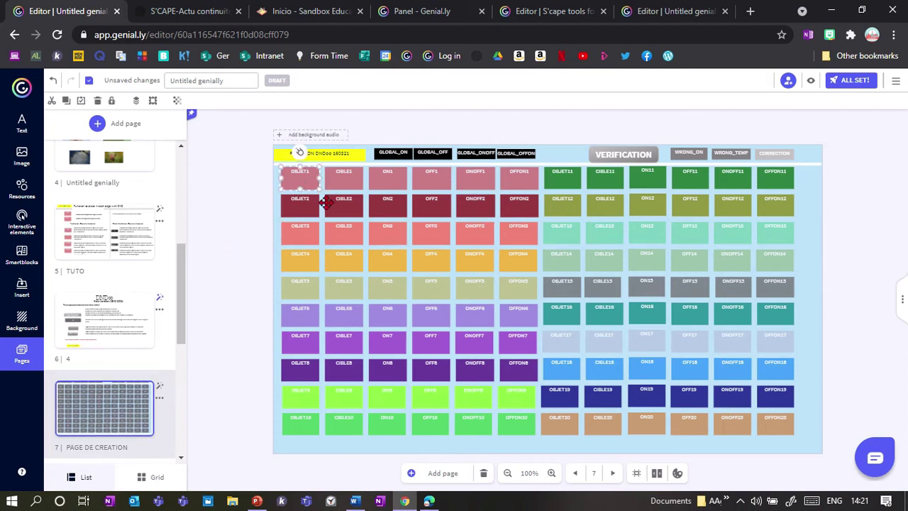
left_click(341, 178, "shift")
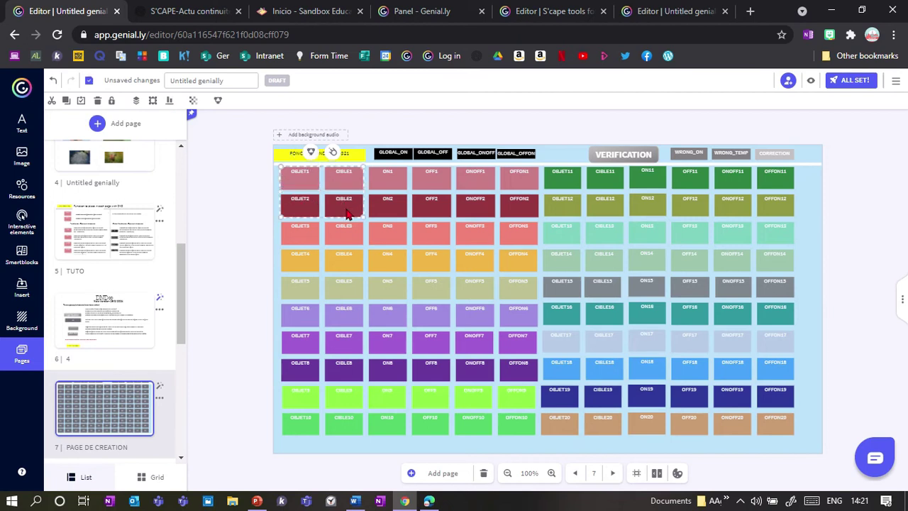
left_click_drag(178, 294, 182, 274)
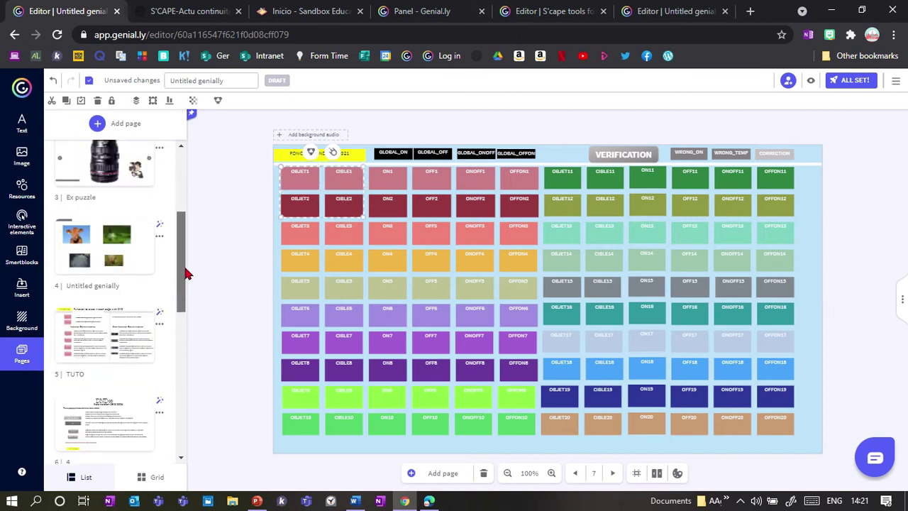
left_click(97, 248)
key("ctrl+v")
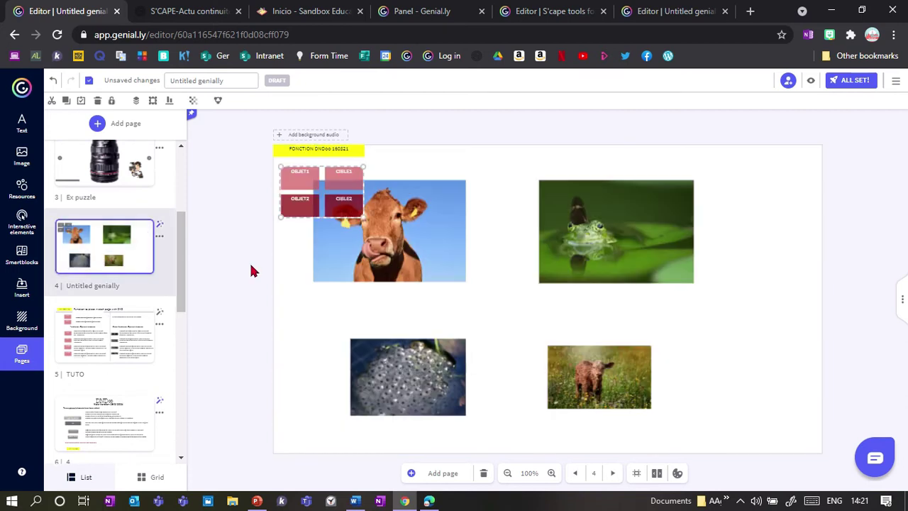
left_click(319, 385)
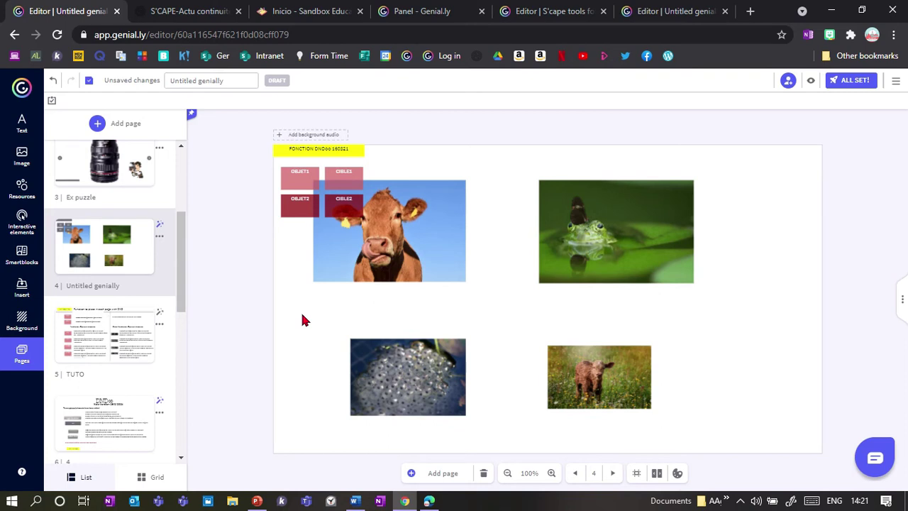
Place CIBLE2 on the calf picture, OBJET2 on the cow, CIBLE1 on the frog and OBJET1 on the frogspawn, each in an upper corner
left_click_drag(338, 203, 672, 367)
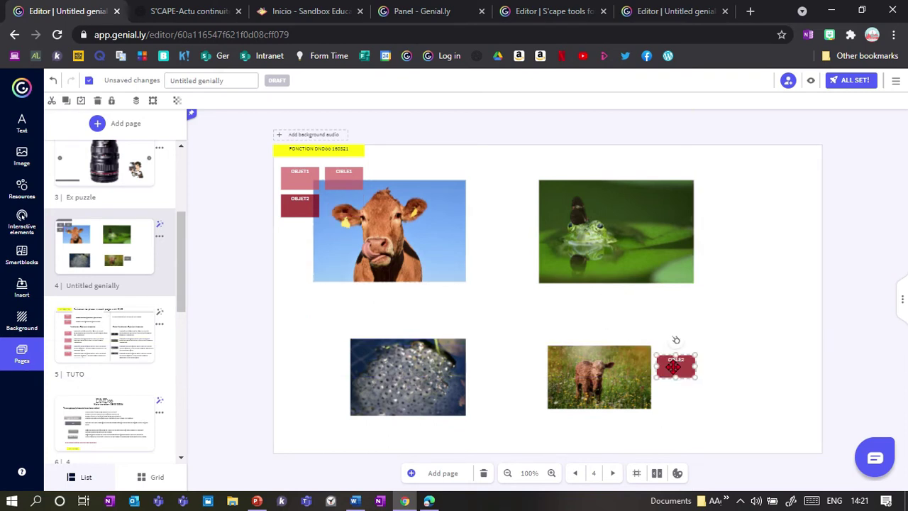
left_click_drag(299, 207, 466, 187)
left_click_drag(339, 179, 556, 193)
left_click_drag(311, 174, 381, 346)
left_click_drag(466, 189, 448, 190)
left_click_drag(677, 363, 568, 352)
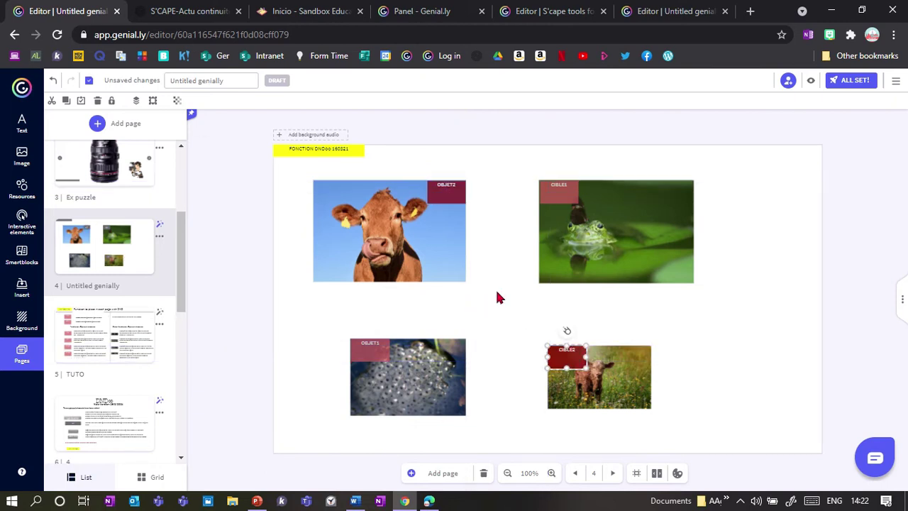
Group the cow picture with its OBJET2 block and the frog picture with its CIBLE1 block
left_click_drag(492, 289, 289, 175)
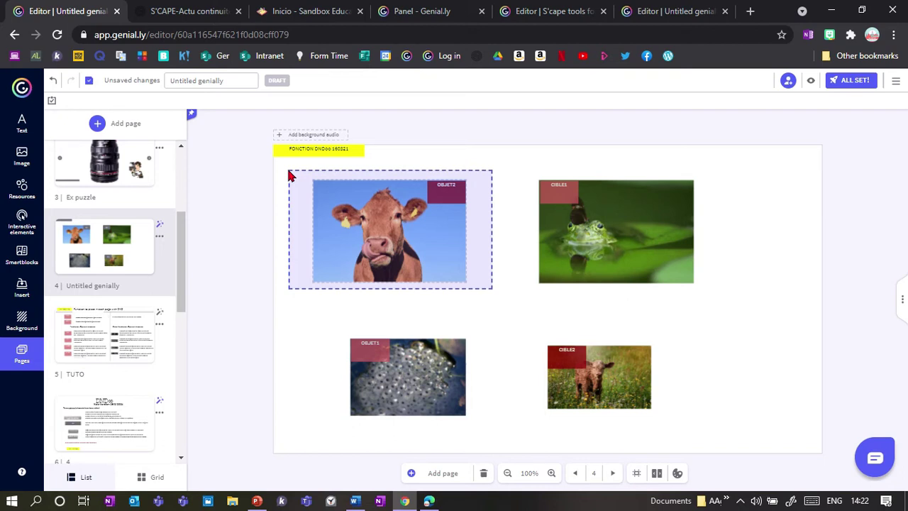
left_click_drag(290, 175, 289, 174)
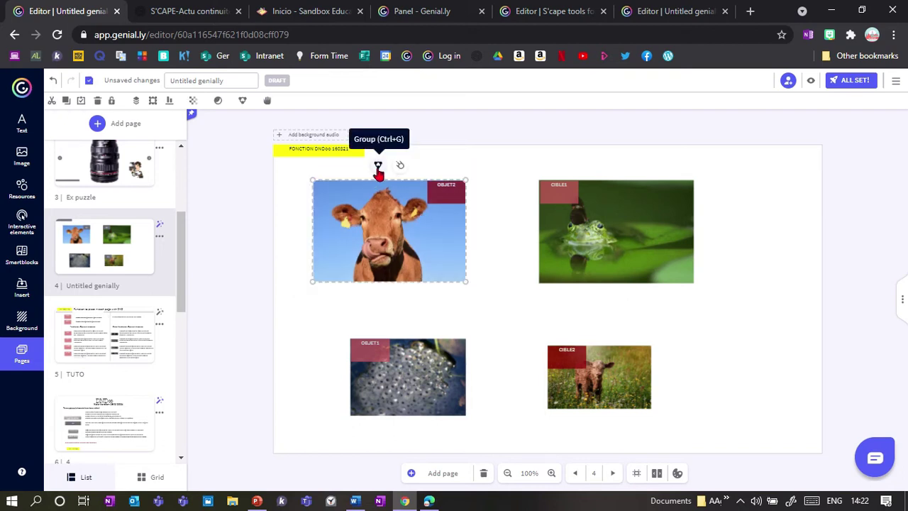
left_click(378, 169)
left_click(596, 260)
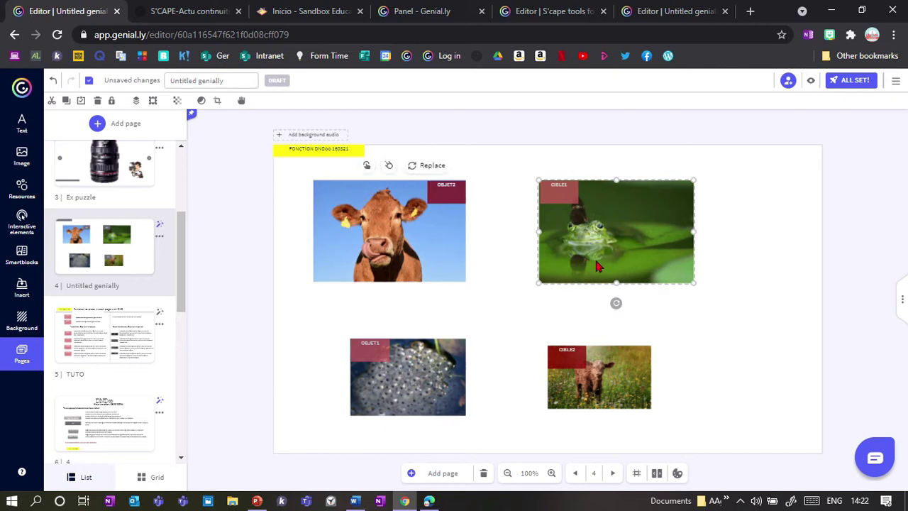
left_click(563, 198, "shift")
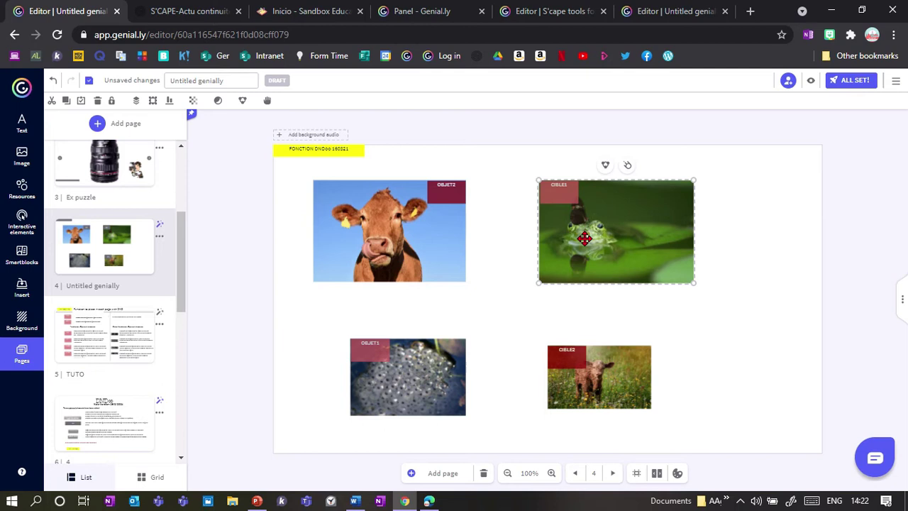
left_click(605, 165)
Group the calf picture with its CIBLE2 block and the frogspawn picture with its OBJET1 block
left_click_drag(533, 307, 731, 449)
key("ctrl+g")
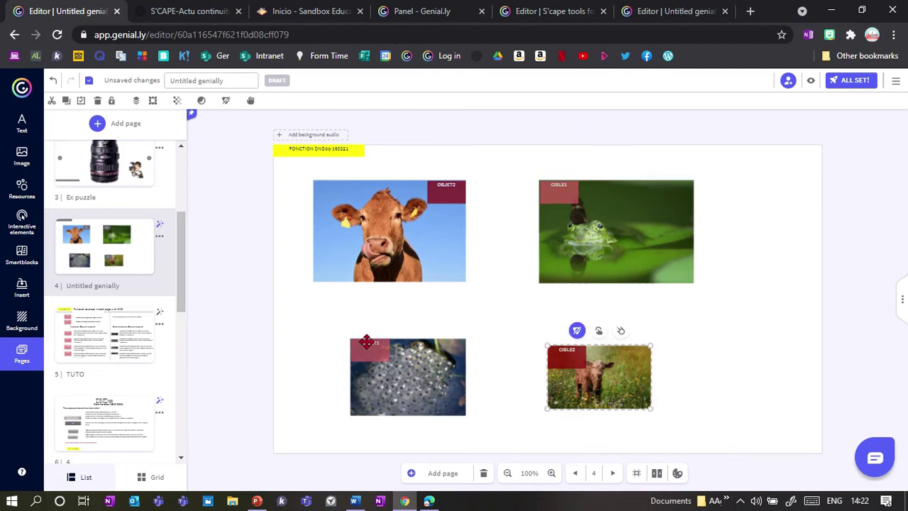
left_click_drag(340, 333, 480, 439)
key("ctrl+g")
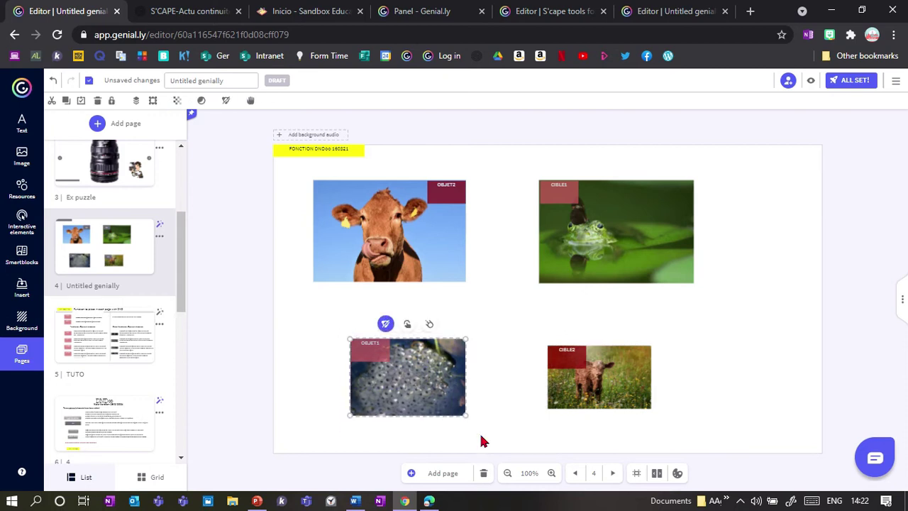
left_click(303, 358)
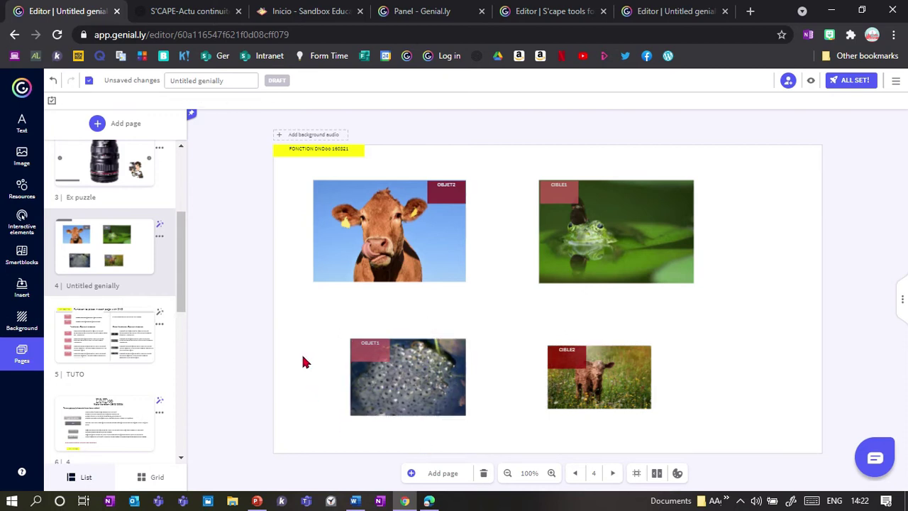
Make the grouped frogspawn and calf pictures draggable
left_click(692, 272)
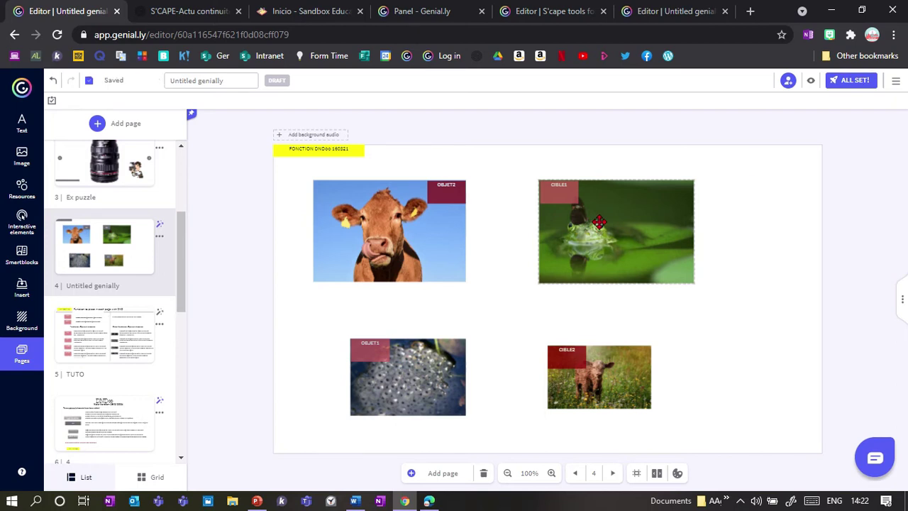
left_click(412, 381)
left_click(612, 387, "shift")
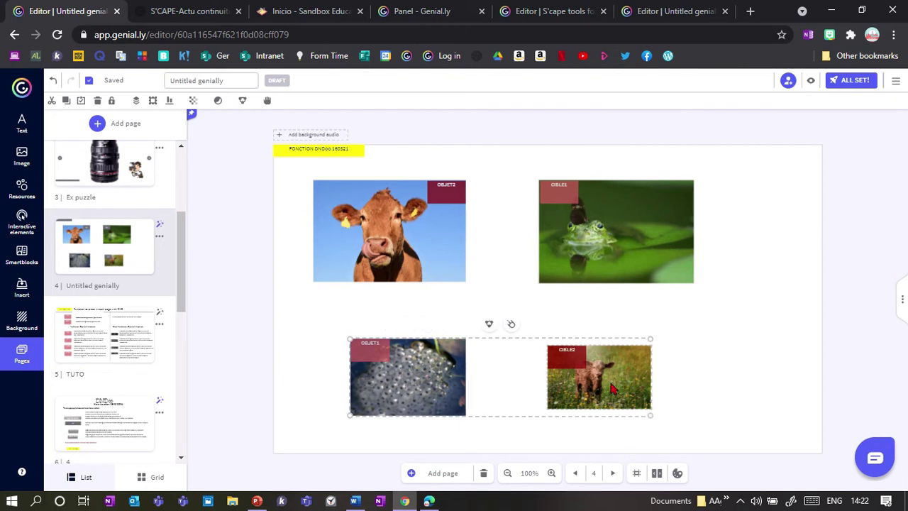
left_click(267, 102)
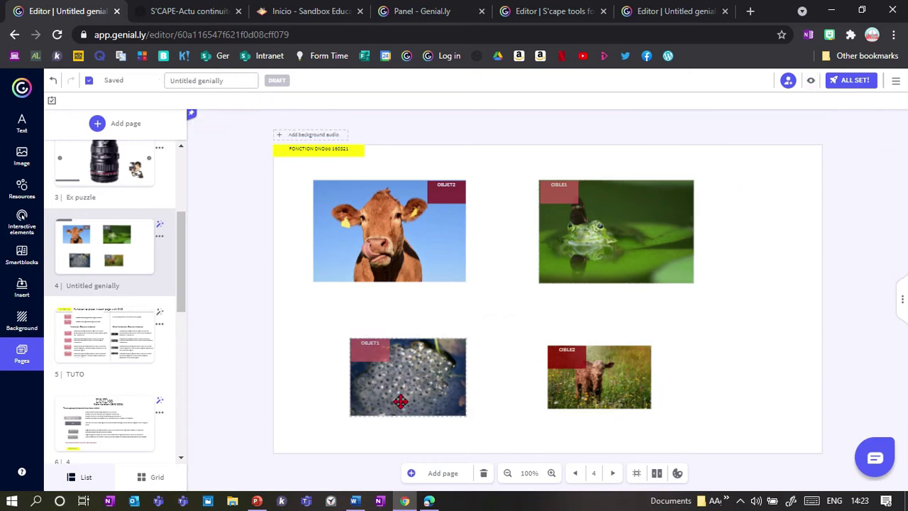
Preview the page, test moving the frogspawn picture onto the frog, and return to editing
left_click(811, 82)
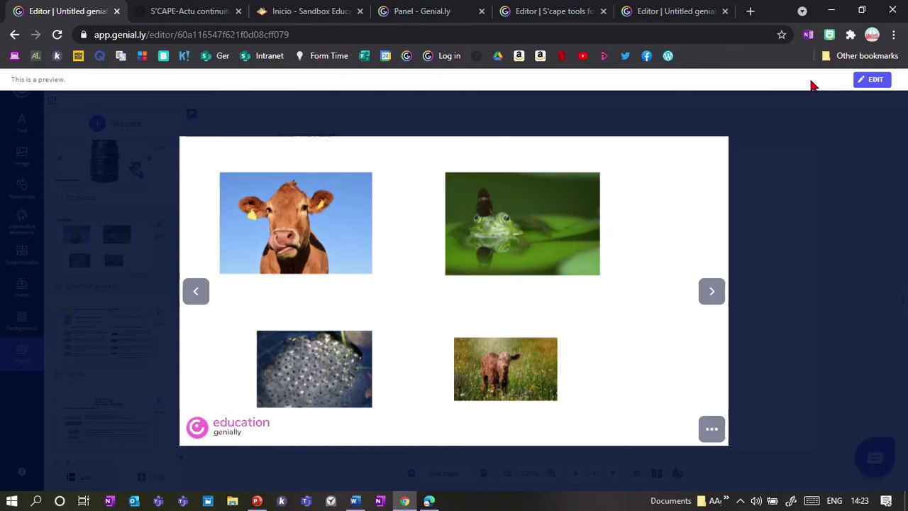
left_click_drag(287, 358, 510, 224)
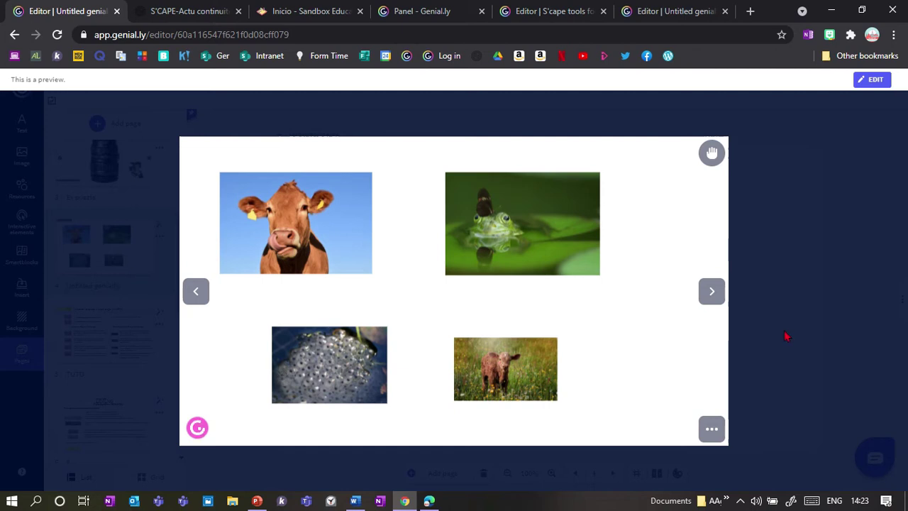
key("Escape")
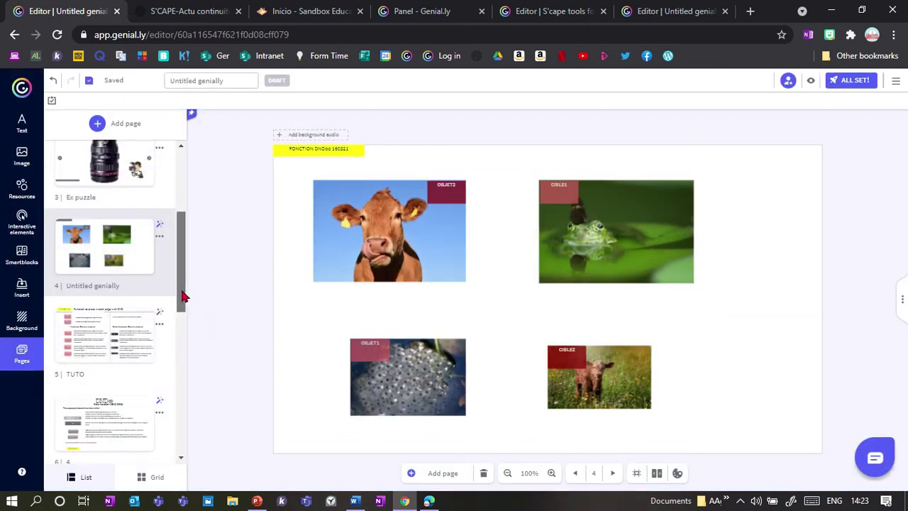
Copy the VERIFICATION button from the PAGE DE CREATION page onto the page with the animal pictures
left_click_drag(182, 296, 182, 341)
left_click(124, 363)
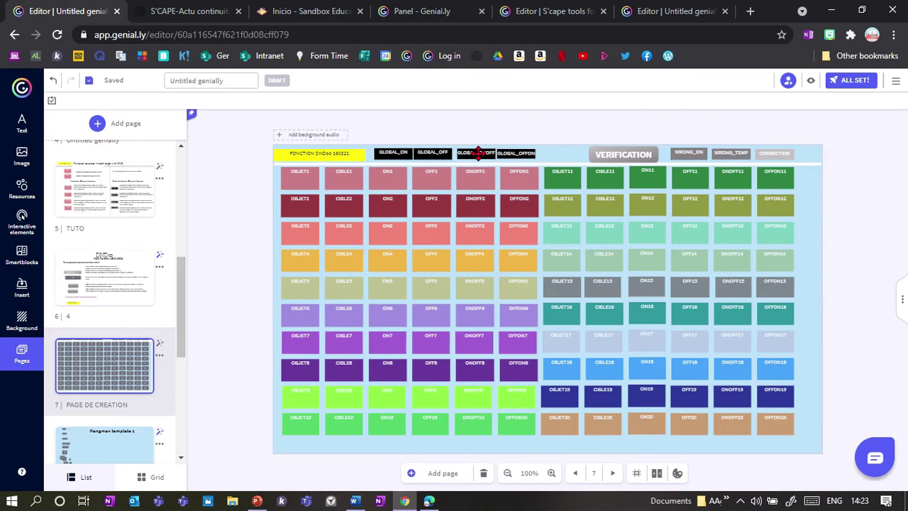
mouse_move(626, 154)
left_mouse_down()
mouse_move(616, 156)
mouse_move(639, 156)
mouse_move(628, 154)
left_mouse_up()
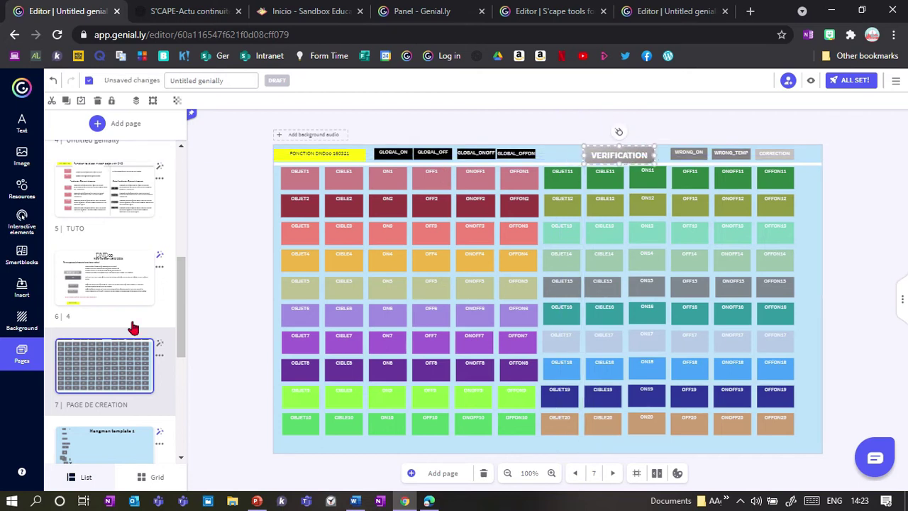
scroll(125, 349, "down", 2)
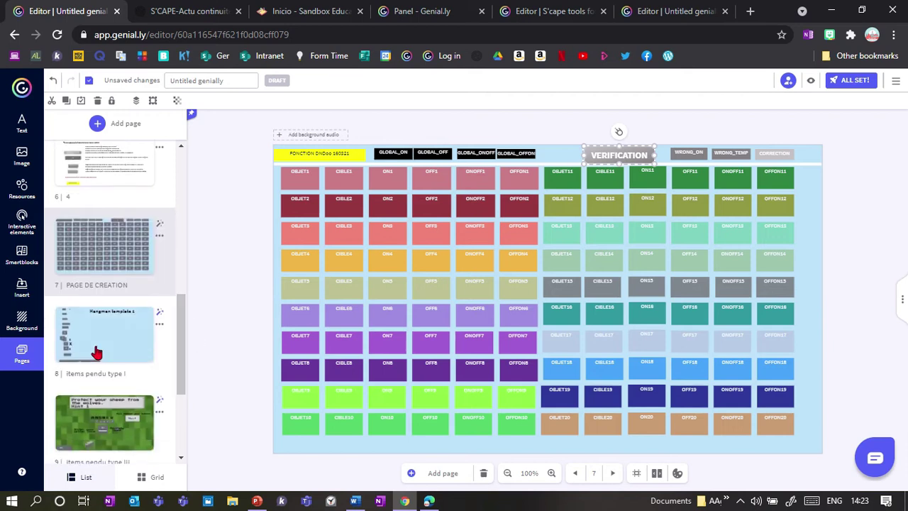
left_click(123, 348)
left_click_drag(178, 334, 181, 270)
scroll(182, 271, "up", 3)
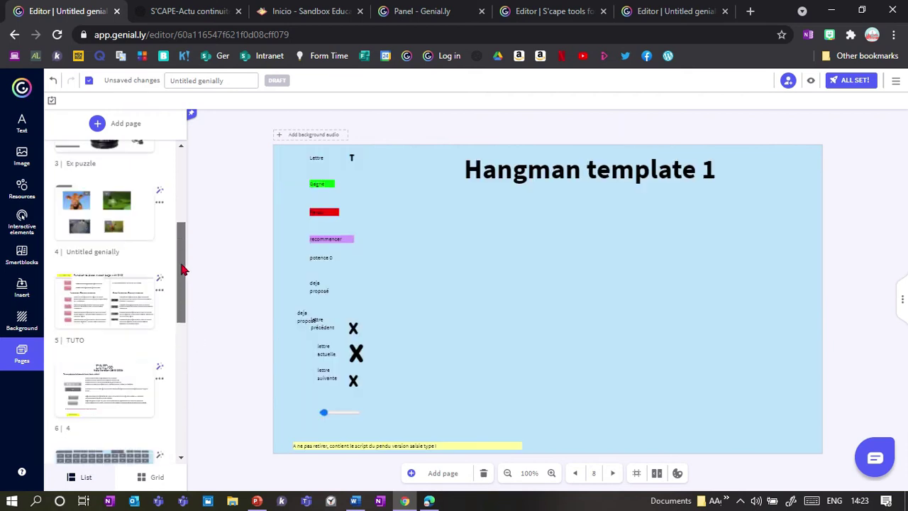
left_click(105, 267)
key("ctrl+v")
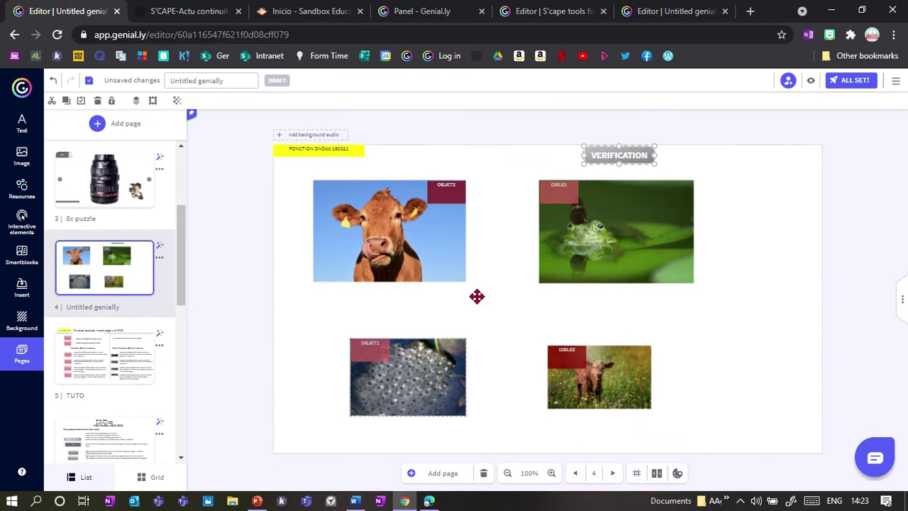
Position the VERIFICATION button in the gap between the four animal pictures
left_click_drag(636, 160, 513, 316)
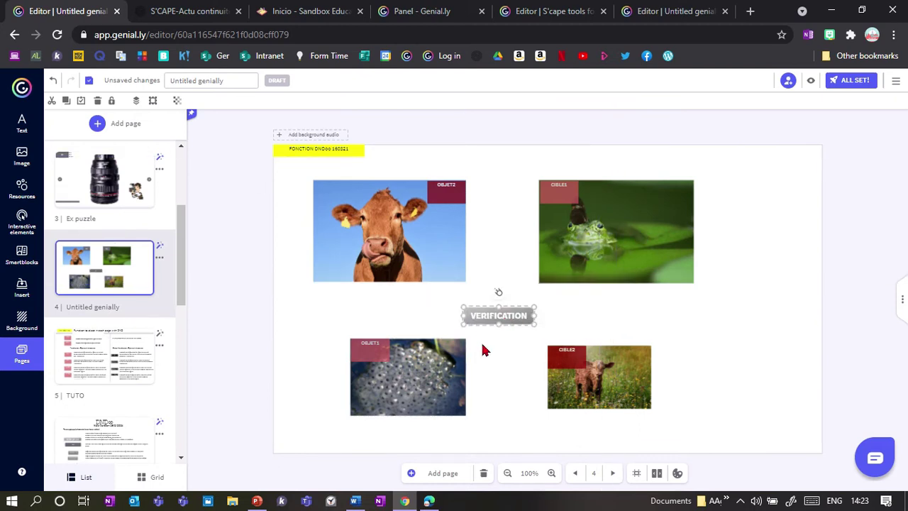
double_click(479, 319)
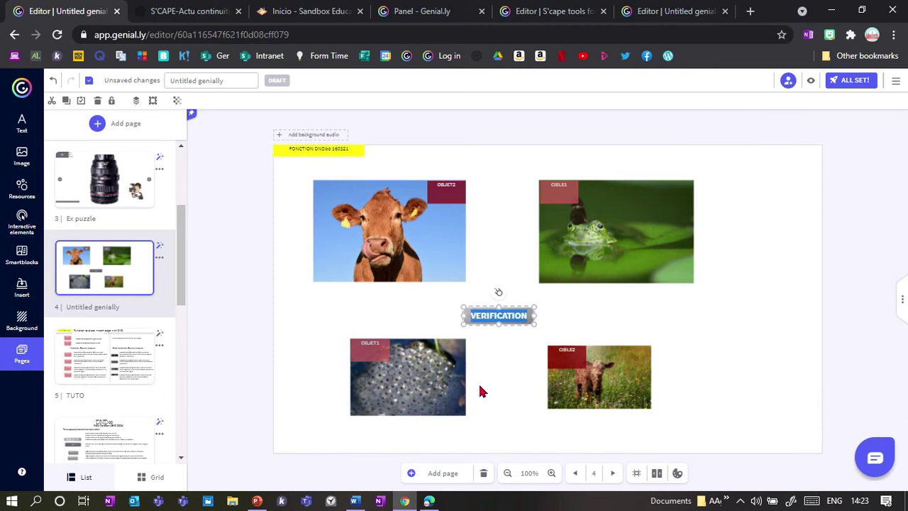
left_click(484, 334)
mouse_move(476, 316)
left_mouse_down()
mouse_move(500, 320)
mouse_move(477, 317)
left_mouse_up()
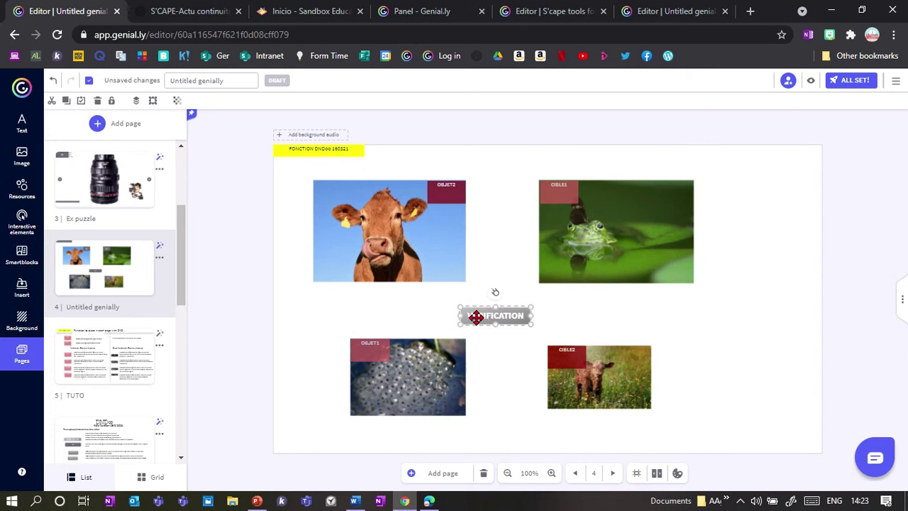
left_click(399, 319)
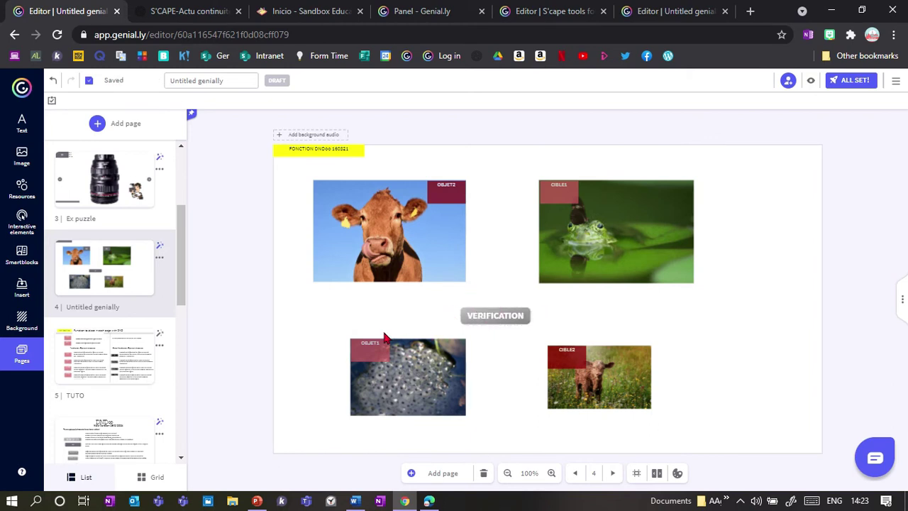
Insert the first-aid kit icon and place it between the frog and calf pictures, beside the VERIFICATION button
left_click(22, 156)
left_click(22, 189)
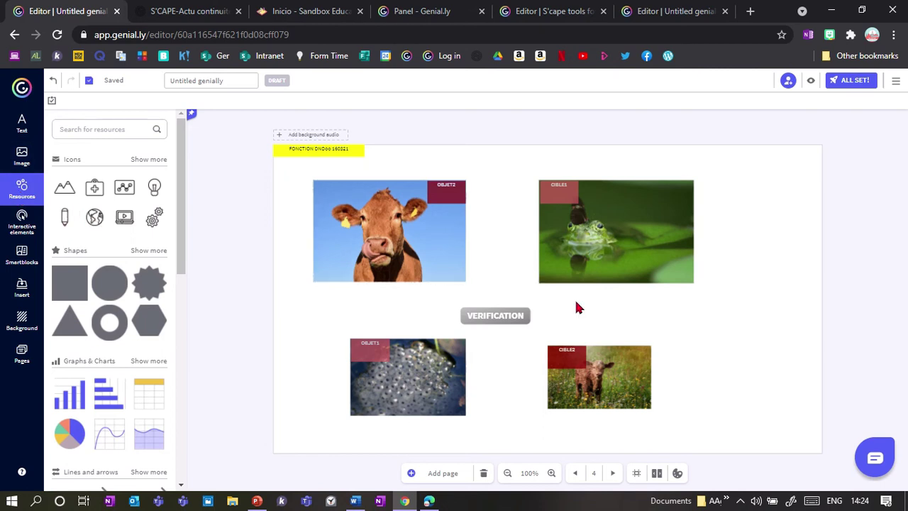
left_click(95, 188)
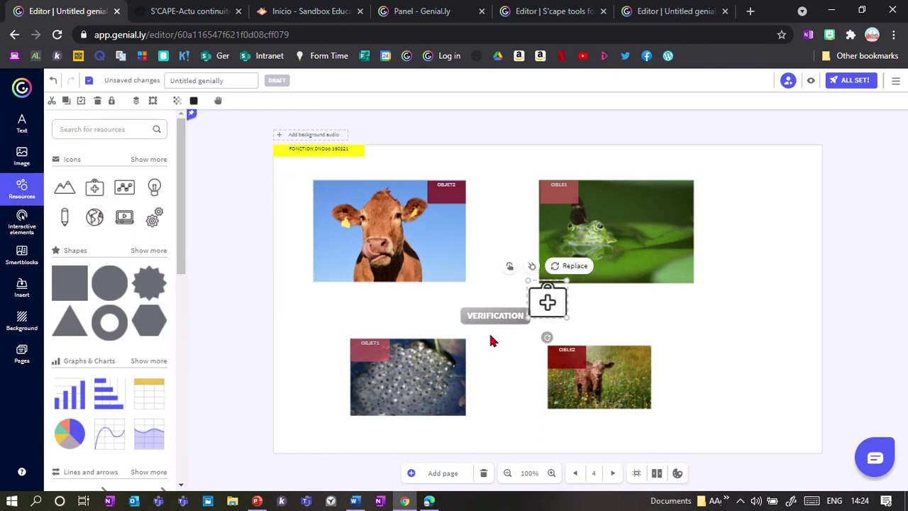
left_click_drag(547, 303, 567, 315)
Place the VERIFICATION button over the first-aid kit icon and make the button fully transparent
left_click(478, 318)
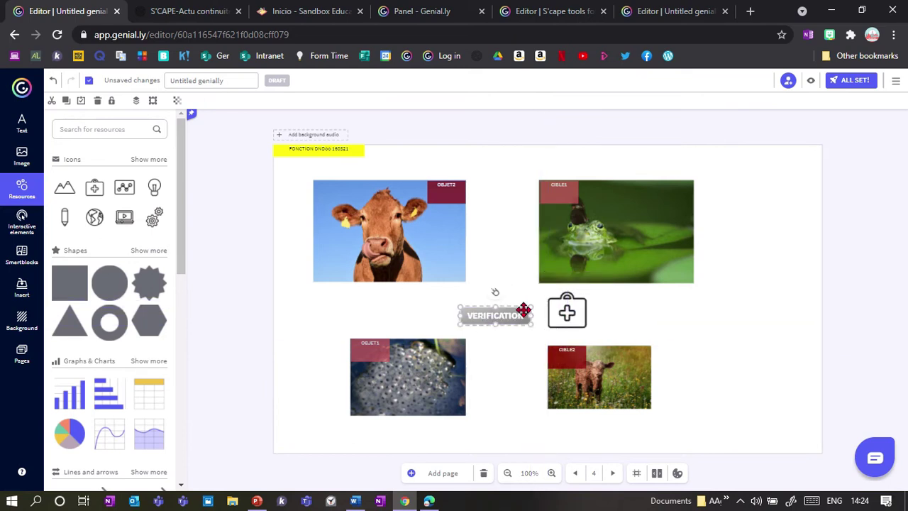
left_click(136, 101)
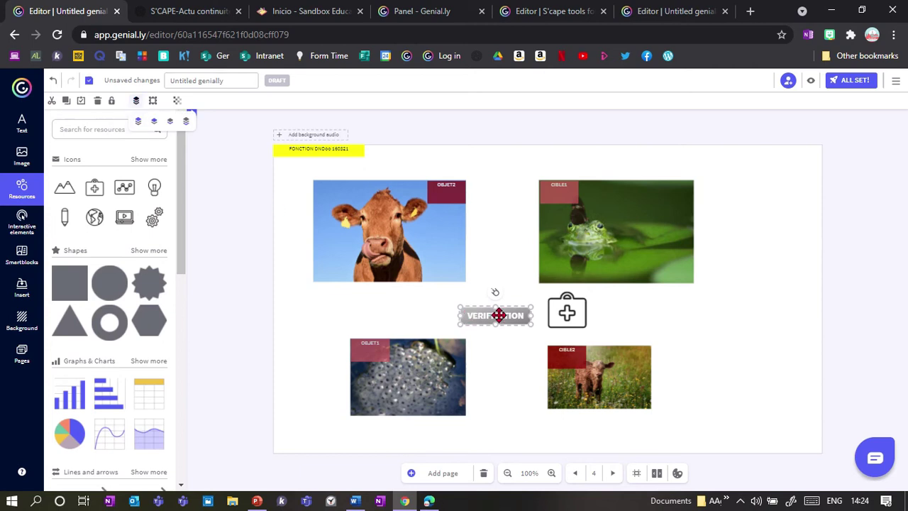
left_click_drag(498, 314, 570, 316)
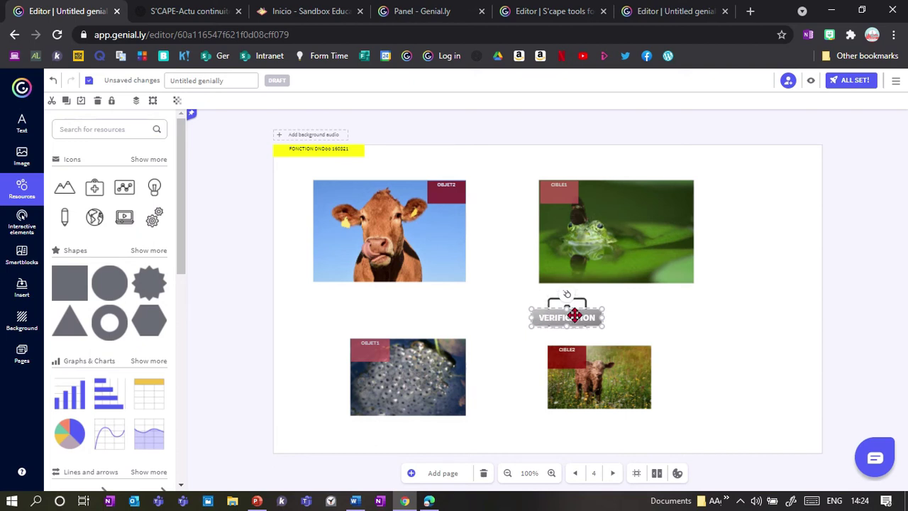
left_click(175, 101)
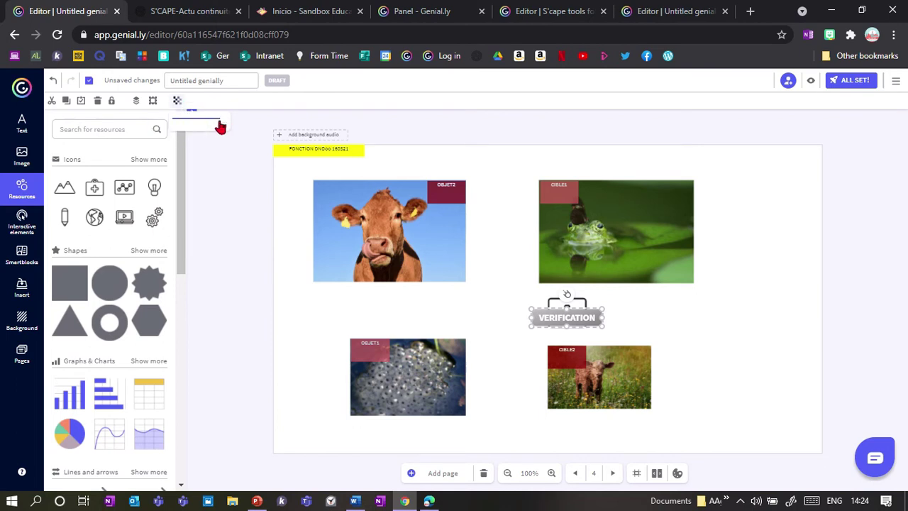
left_click_drag(220, 126, 142, 129)
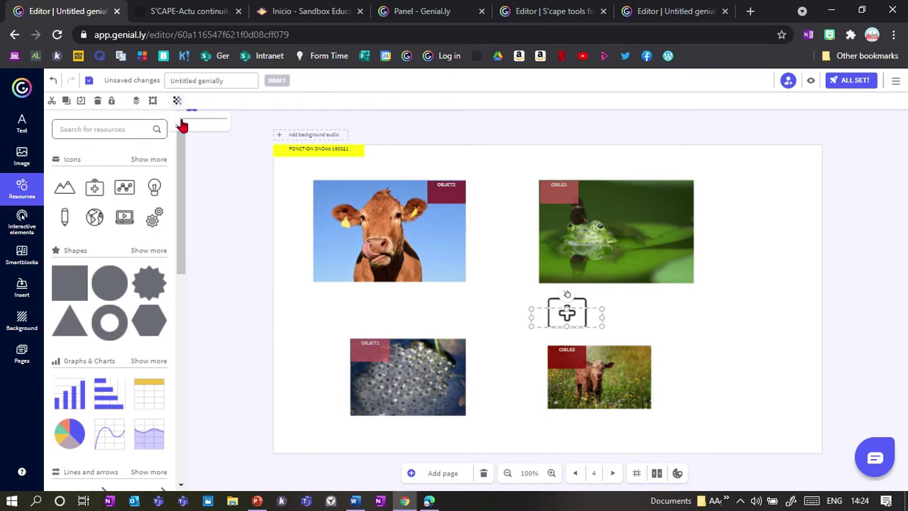
left_click(207, 246)
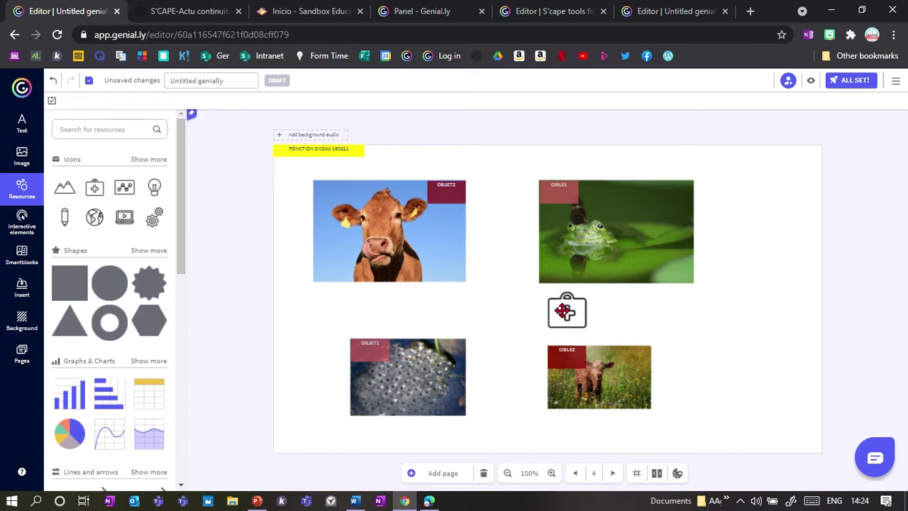
Preview the page, return to editing and check the transparent VERIFICATION button over the first-aid kit icon
left_click(811, 83)
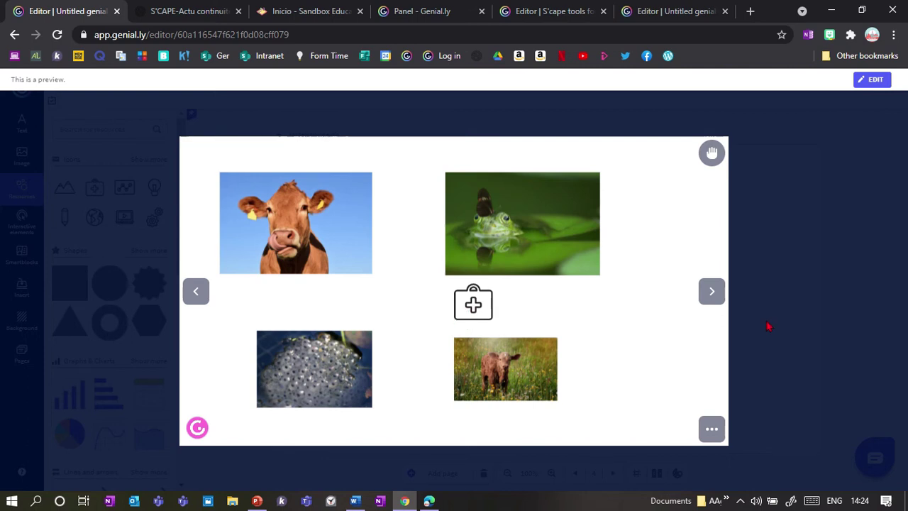
key("Escape")
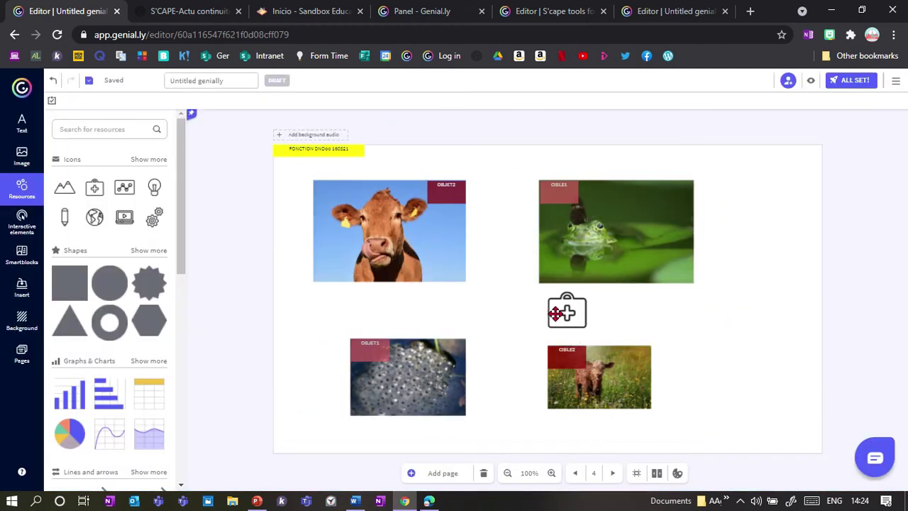
left_click(558, 321)
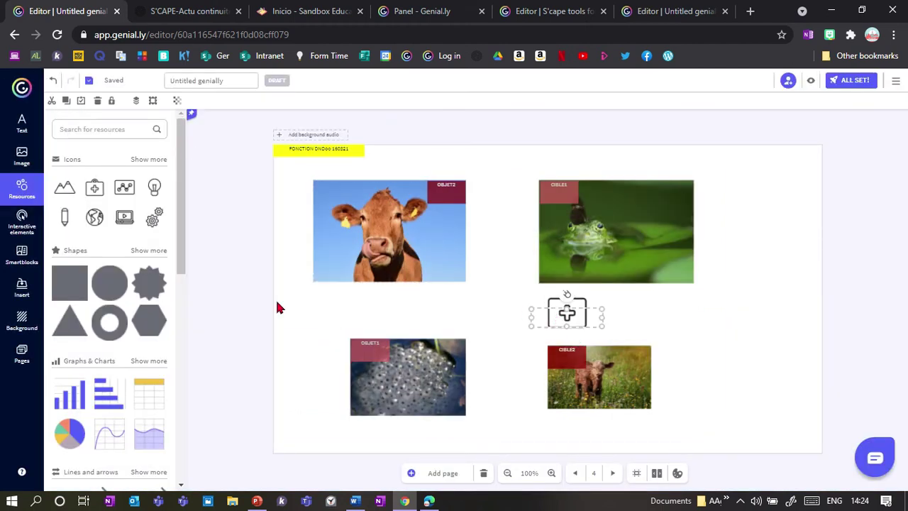
On the items pendu type III page, duplicate the wolf picture and place the copy beside the original
left_click(22, 353)
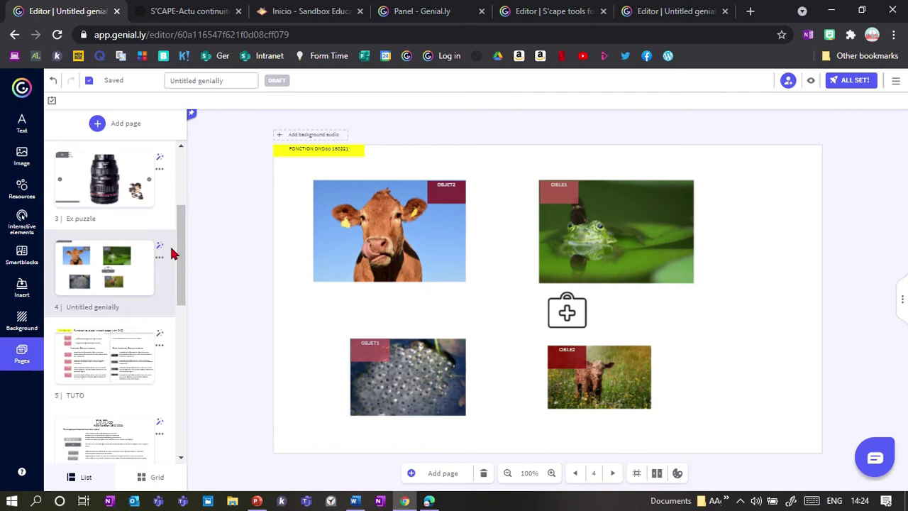
left_click_drag(181, 252, 186, 286)
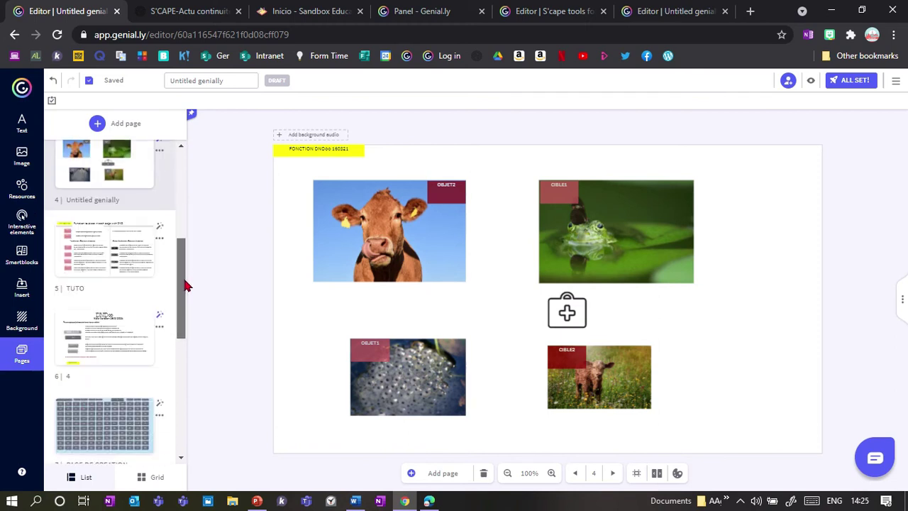
scroll(186, 249, "up", 2)
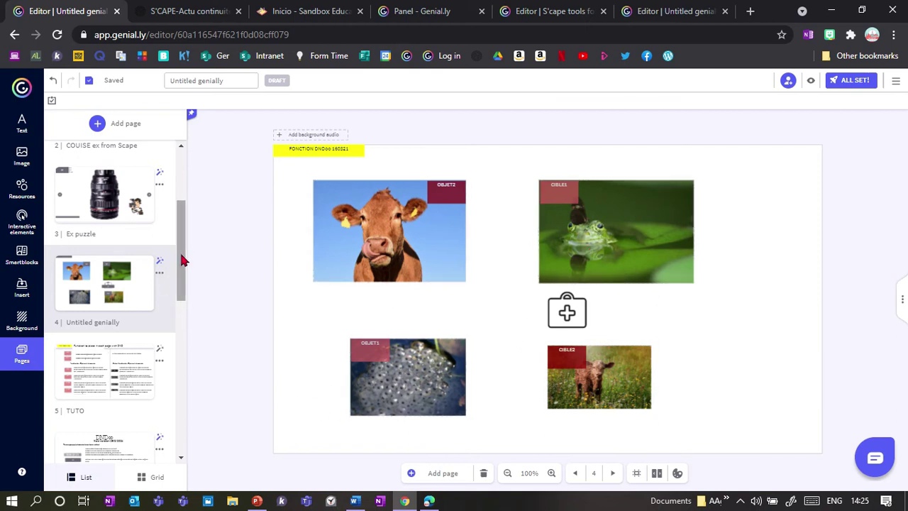
left_click_drag(181, 263, 182, 377)
left_click(83, 343)
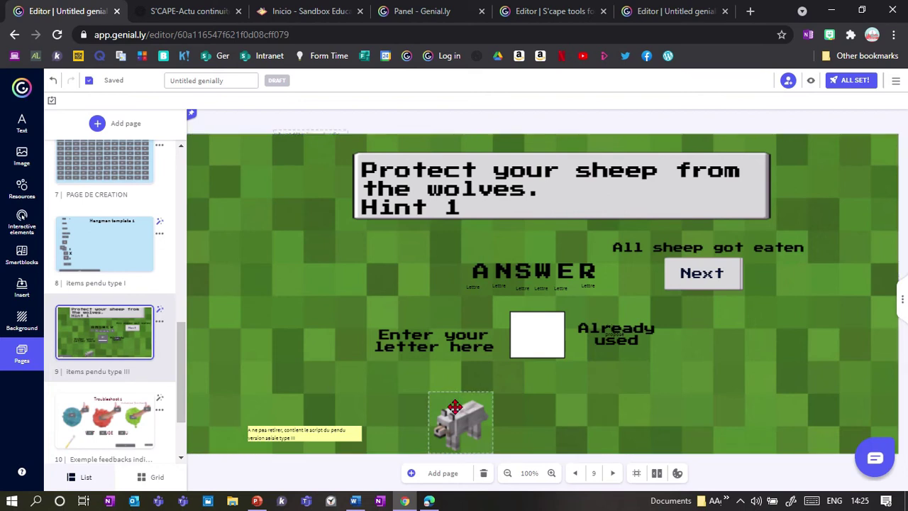
mouse_move(455, 410)
left_mouse_down()
mouse_move(560, 409)
mouse_move(463, 414)
mouse_move(511, 419)
mouse_move(454, 423)
left_mouse_up()
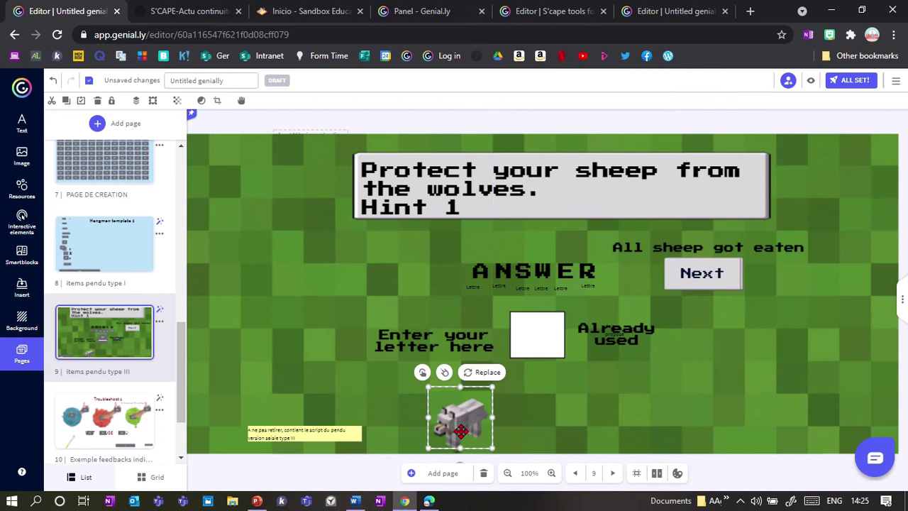
left_click_drag(463, 409, 539, 406)
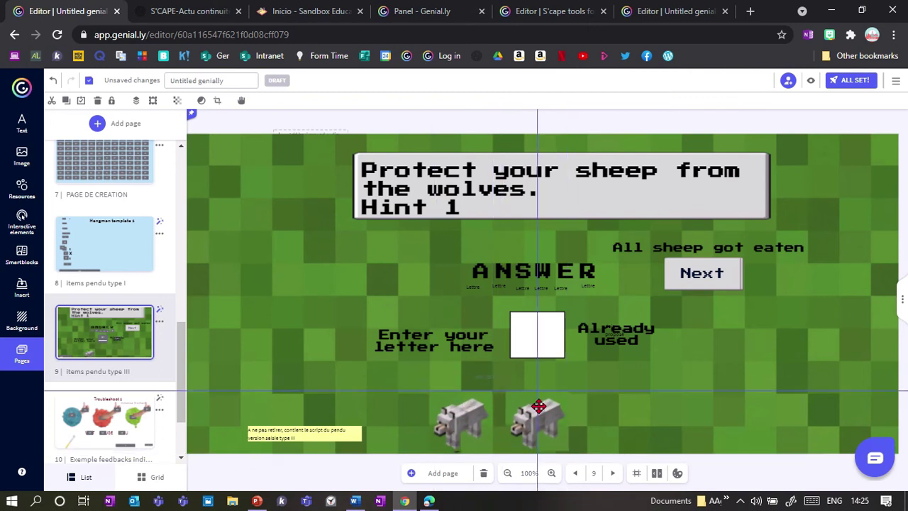
Copy the "potence 0" label from the items pendu type I page to the items pendu type III page, beside the Hint 1 text
left_click(99, 258)
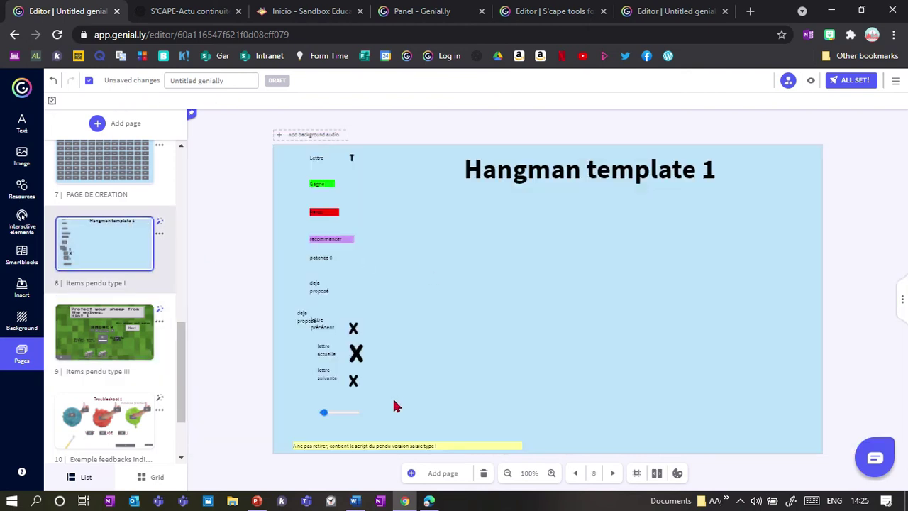
left_click_drag(294, 263, 358, 249)
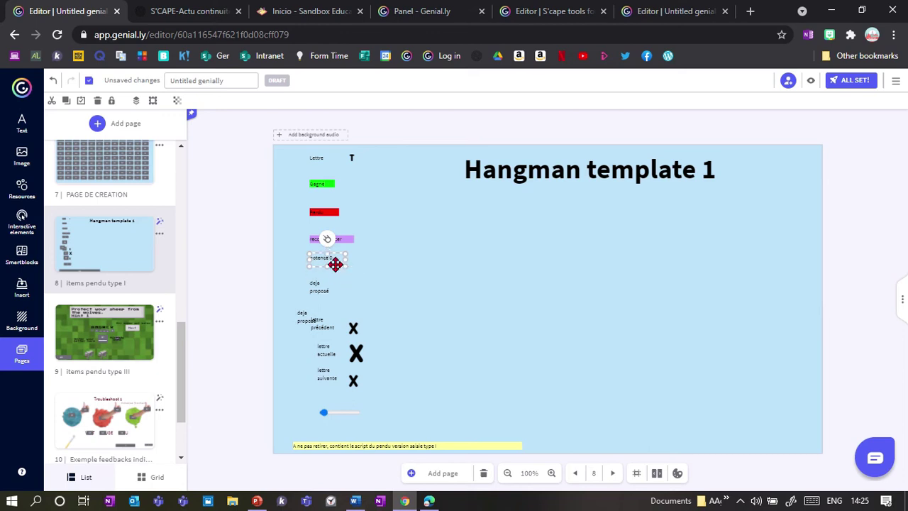
mouse_move(335, 264)
left_mouse_down()
mouse_move(359, 271)
mouse_move(339, 264)
left_mouse_up()
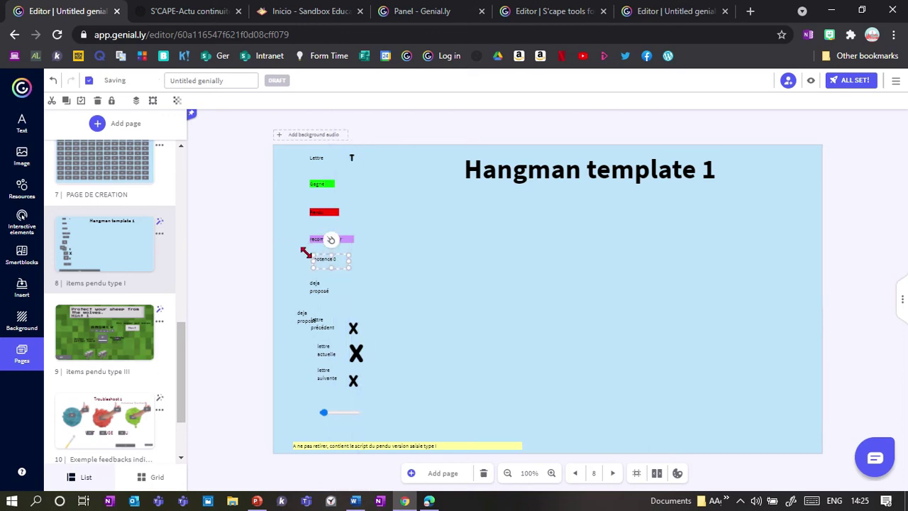
left_click(97, 355)
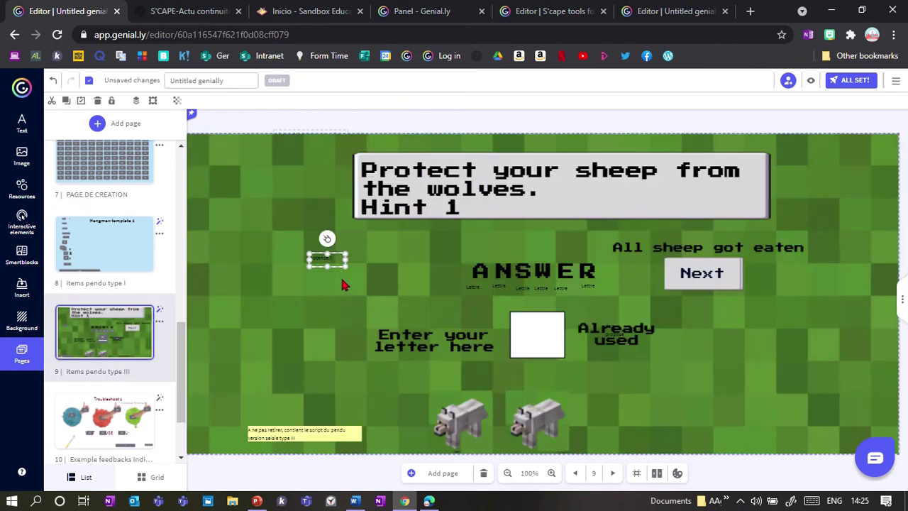
left_click_drag(328, 260, 563, 209)
left_click(558, 419)
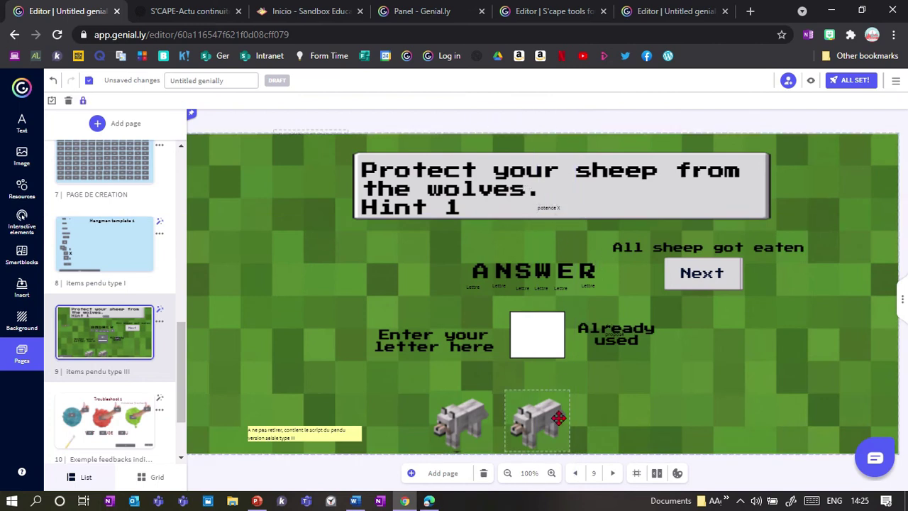
Duplicate the potence label next to the first one, and refresh the labels by switching to the items pendu type I page and back
left_click(550, 473)
left_click(551, 472)
left_click(551, 472)
left_click(551, 472)
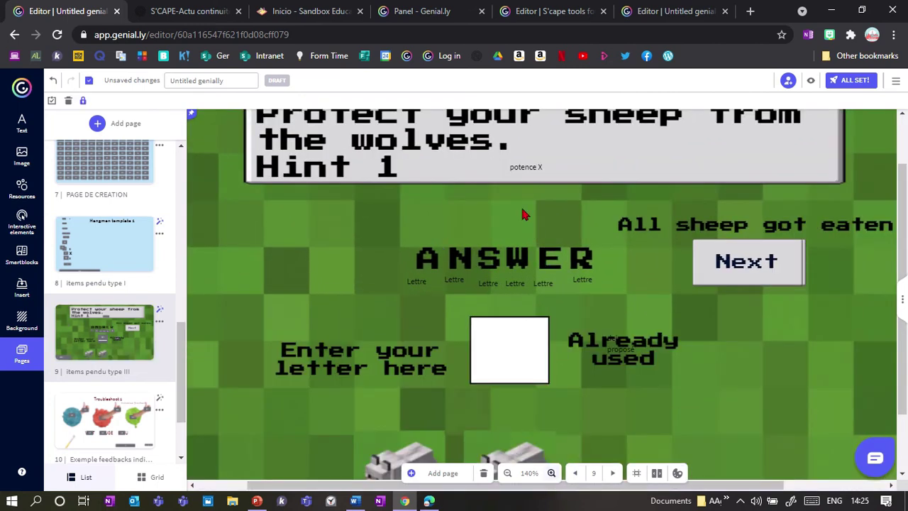
left_click_drag(532, 167, 515, 171)
key("ctrl+c")
key("ctrl+v")
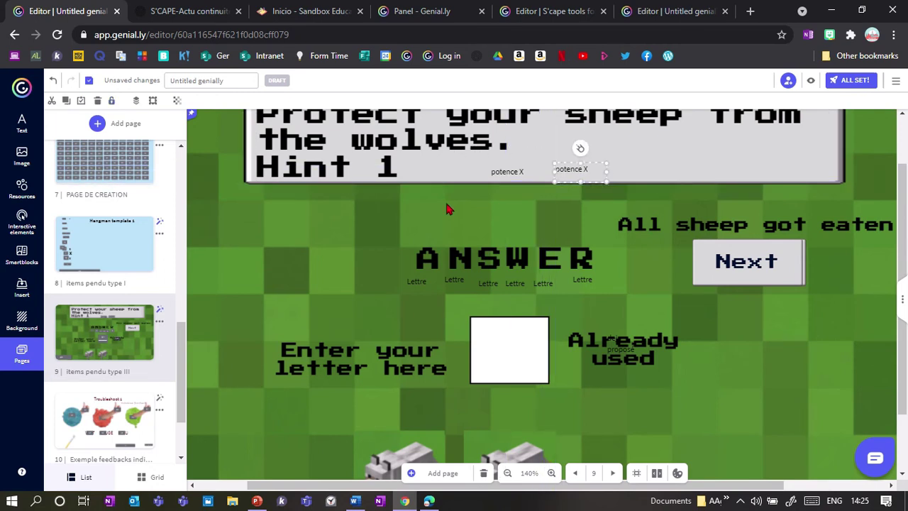
left_click(122, 262)
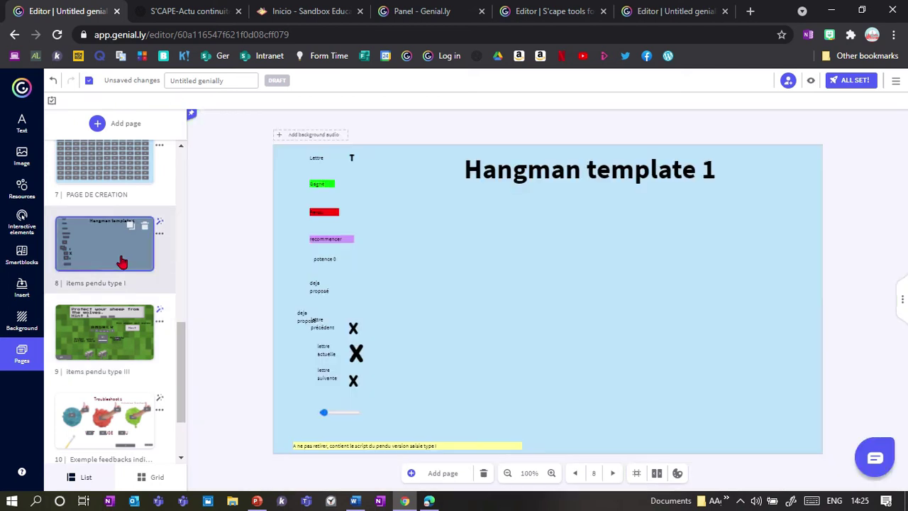
left_click(145, 330)
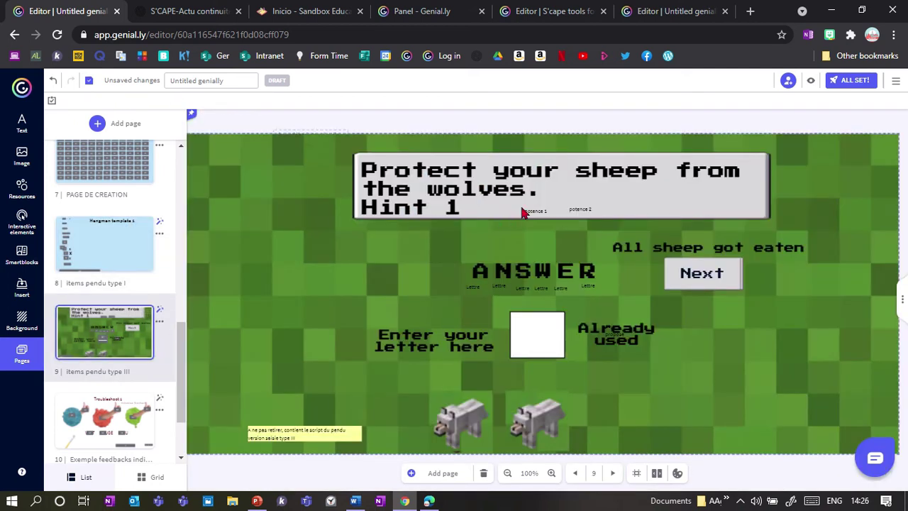
Move the two potence labels from beside the Hint 1 text onto the two wolf pictures, one label above each wolf
left_click(552, 473)
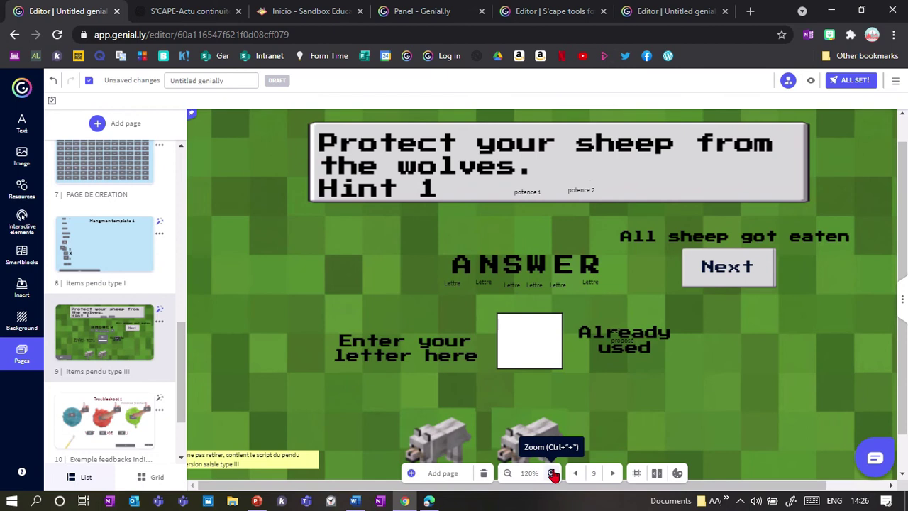
left_click(552, 473)
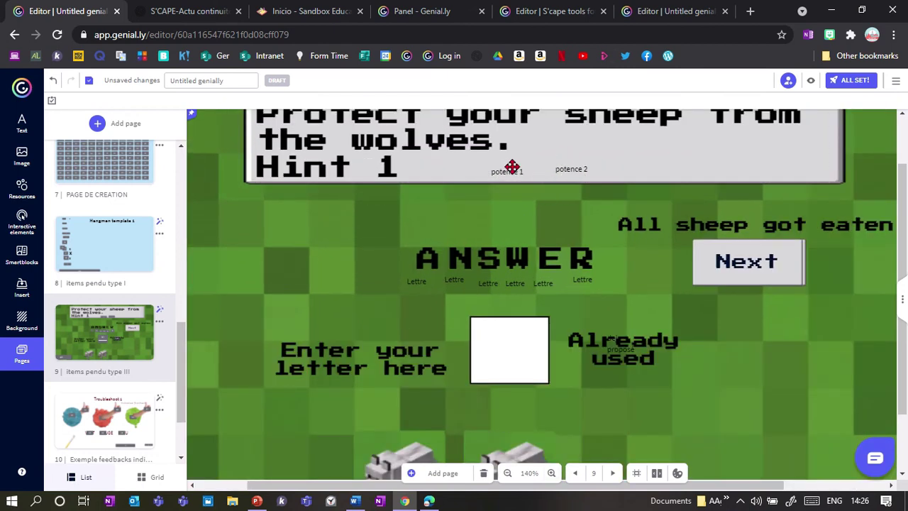
left_click_drag(512, 170, 407, 431)
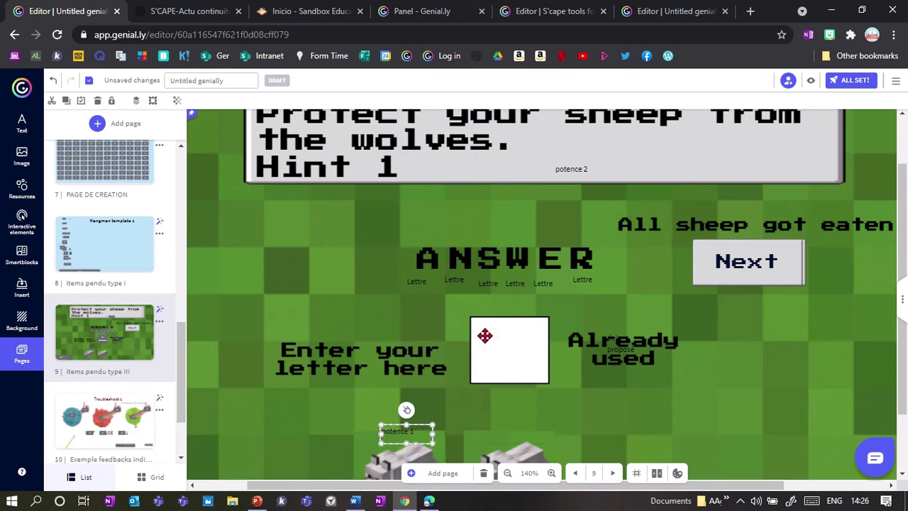
left_click_drag(561, 167, 535, 435)
left_click(507, 472)
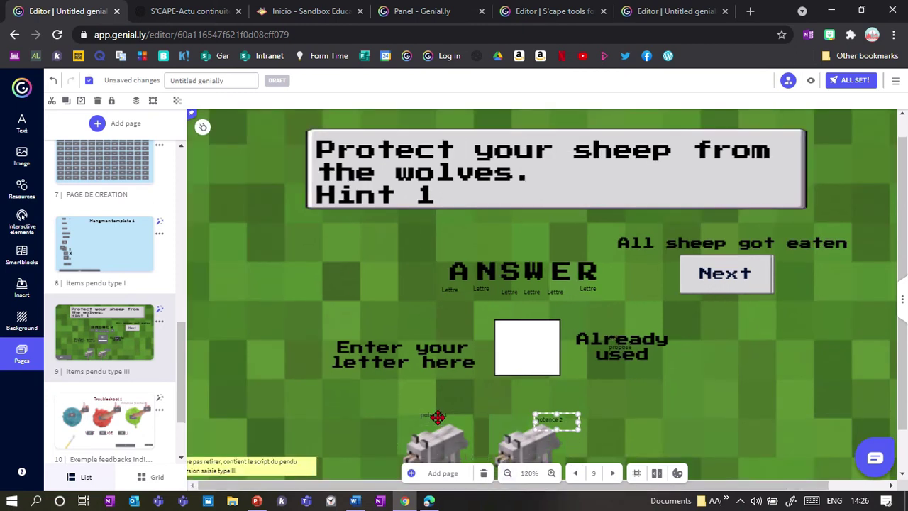
left_click(507, 473)
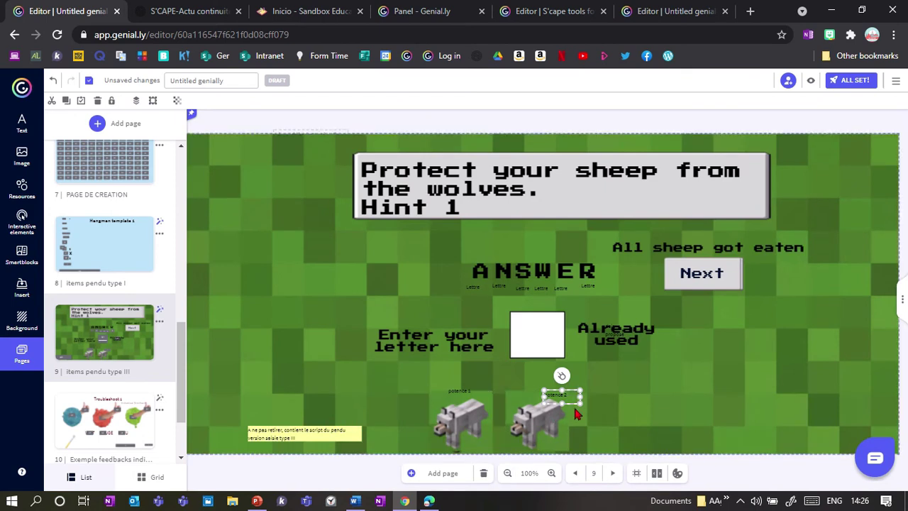
Check the potence label on each wolf picture, and refresh the labels by switching to the items pendu type I page and back
left_click(535, 432)
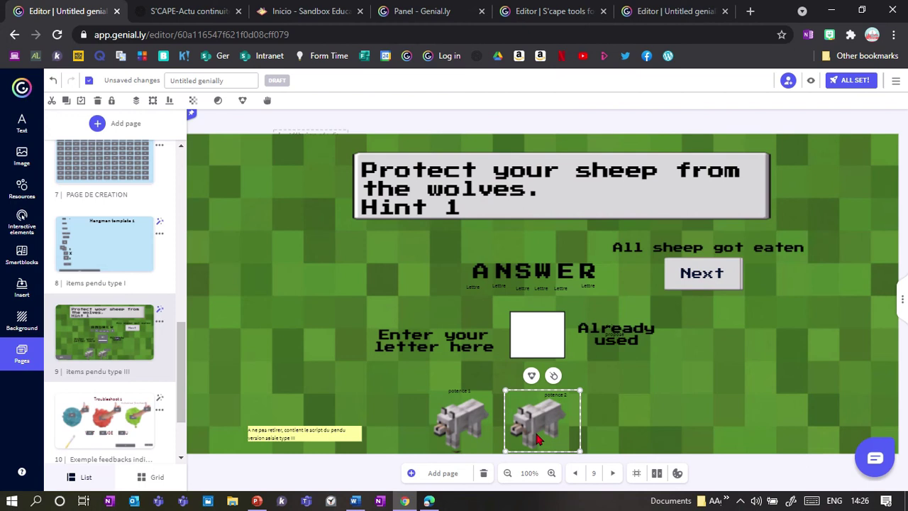
left_click(463, 389)
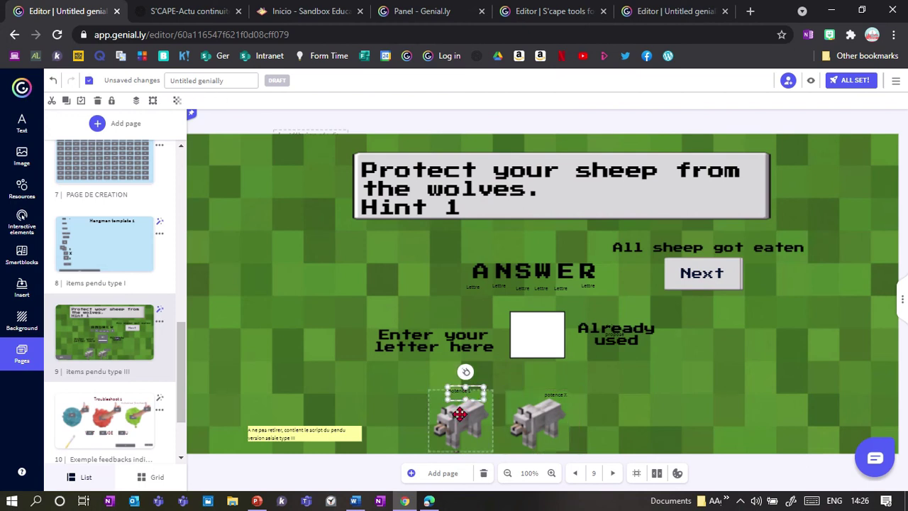
left_click(460, 418)
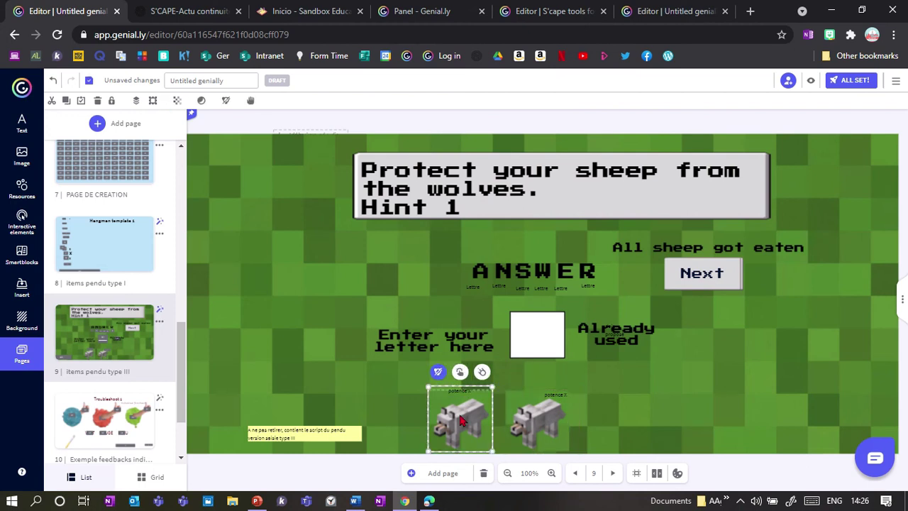
left_click(551, 472)
left_click(551, 472)
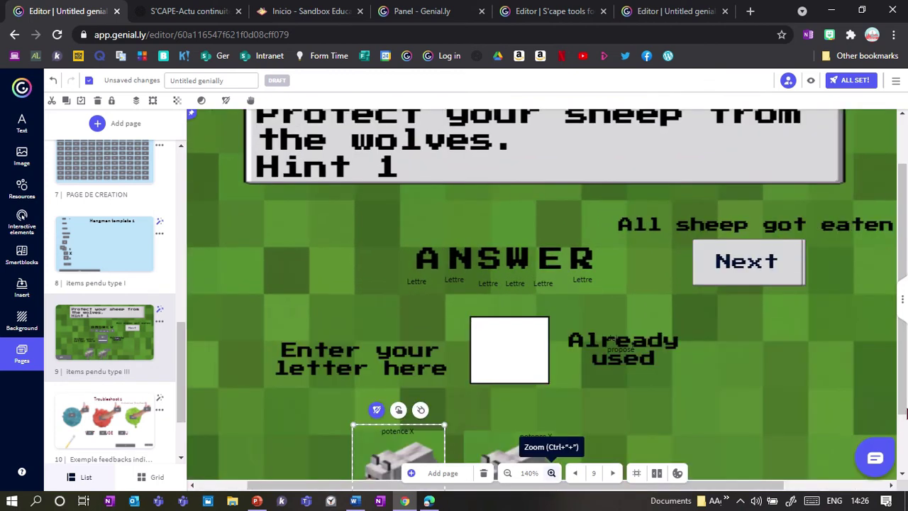
scroll(903, 368, "down", 1)
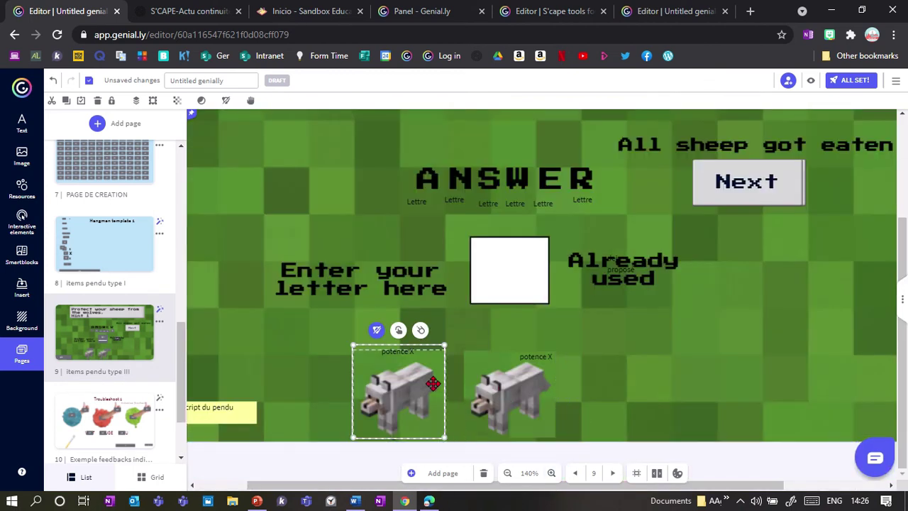
left_click(99, 241)
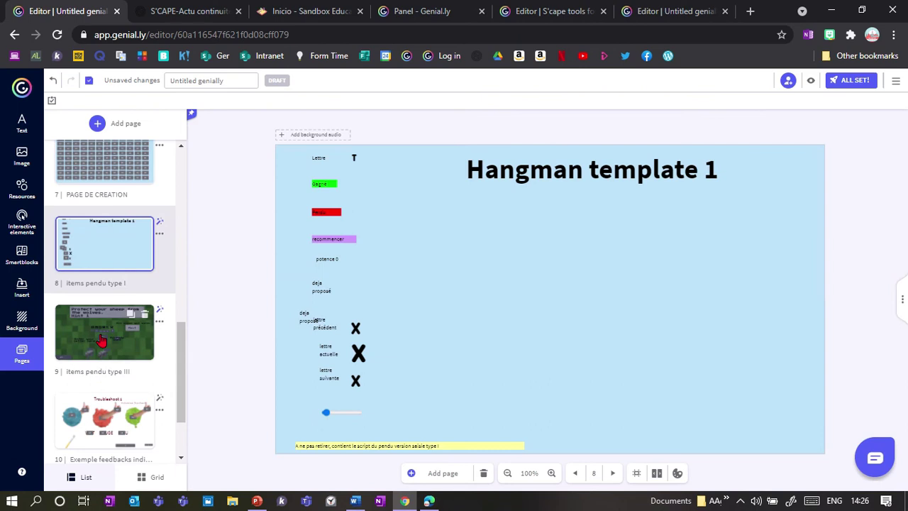
left_click(102, 341)
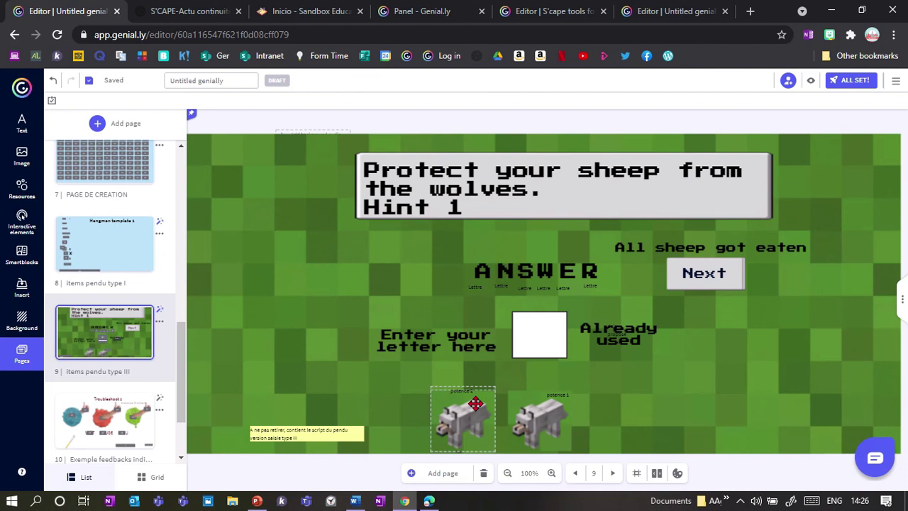
left_click(126, 261)
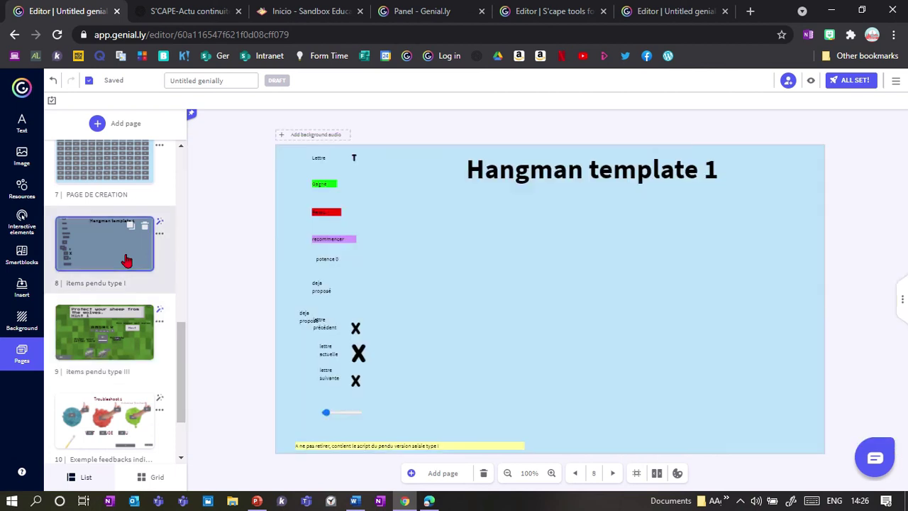
left_click(102, 358)
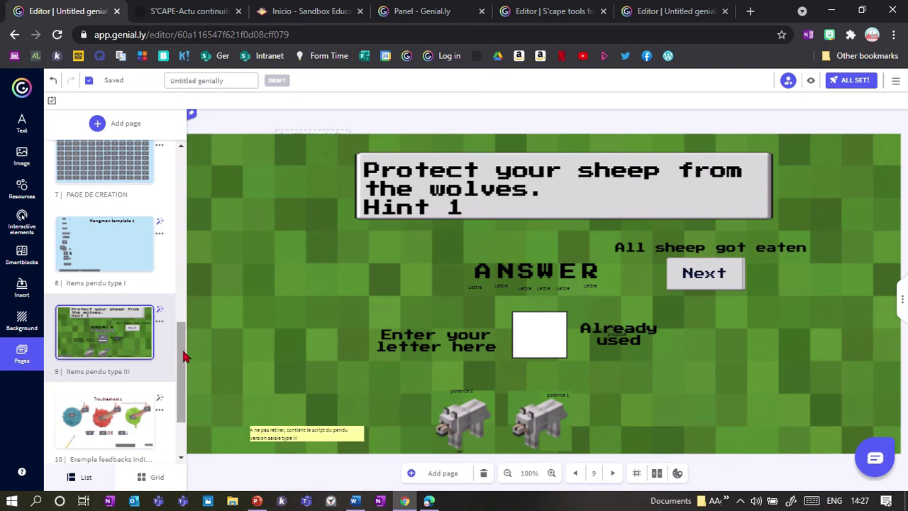
Open the Troubleshoot 1 individual feedback page, preview it and return to editing
left_click_drag(181, 357, 194, 397)
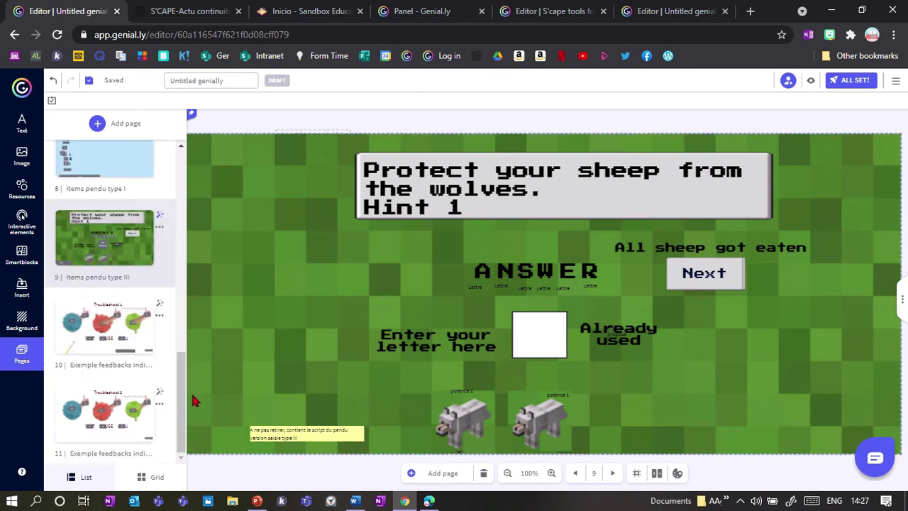
left_click(100, 343)
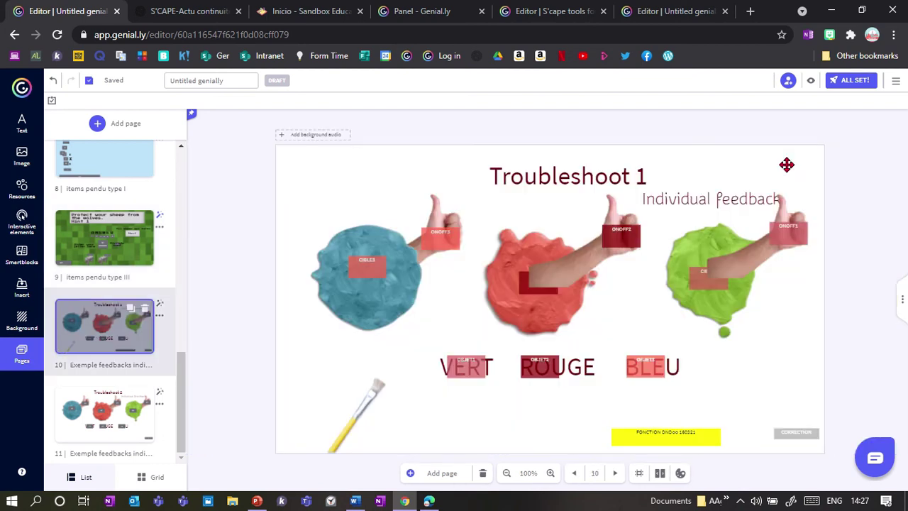
left_click(811, 82)
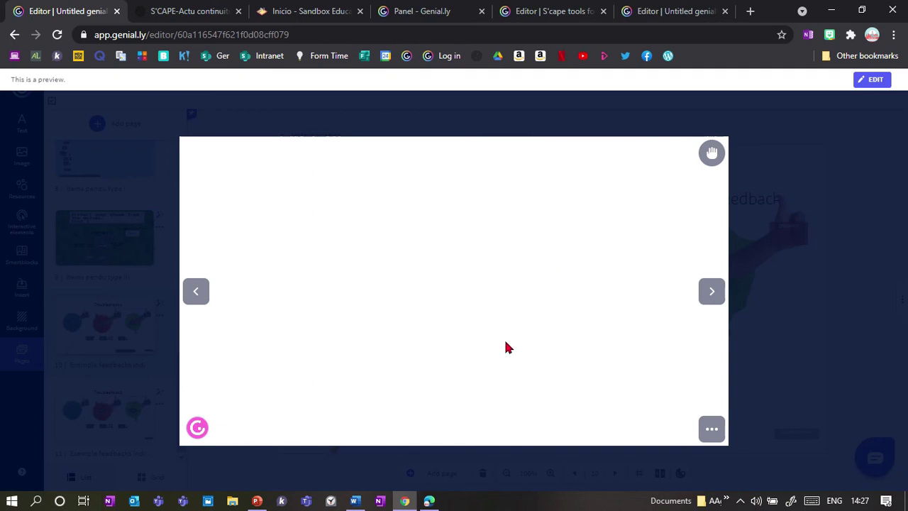
left_click(790, 334)
Shift the paintbrush picture slightly down on the Troubleshoot 1 page, preview the page again and return to editing
mouse_move(357, 407)
left_mouse_down()
mouse_move(298, 383)
mouse_move(373, 403)
mouse_move(356, 388)
mouse_move(354, 417)
left_mouse_up()
left_click(809, 82)
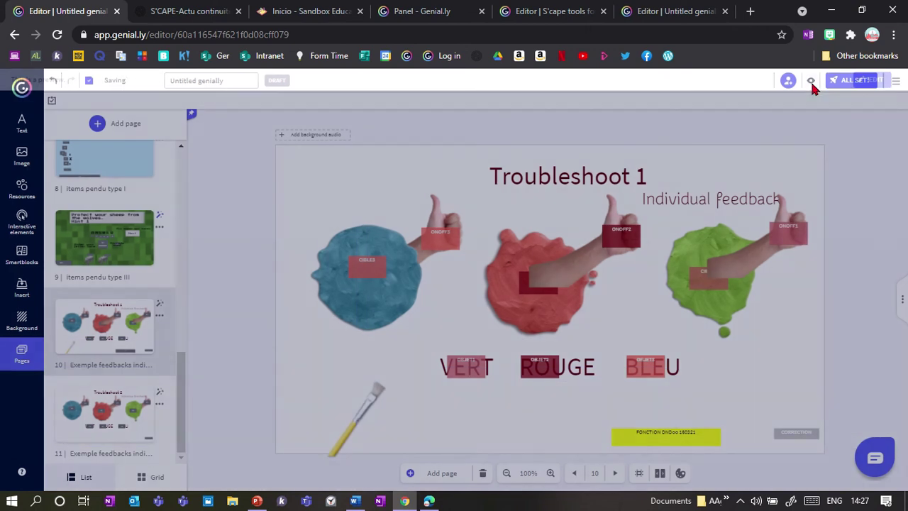
left_click(760, 307)
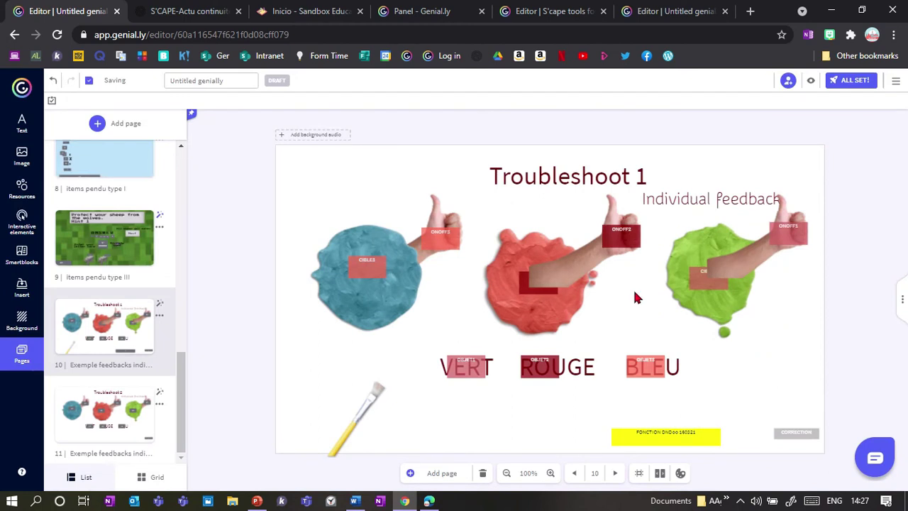
Move the middle thumbs-up arm with its ONOFF2 label up and away from the red paint splash, uncovering the CIBLE2 label
mouse_move(621, 233)
left_mouse_down()
mouse_move(622, 251)
mouse_move(633, 253)
mouse_move(623, 239)
mouse_move(633, 306)
mouse_move(623, 234)
left_mouse_up()
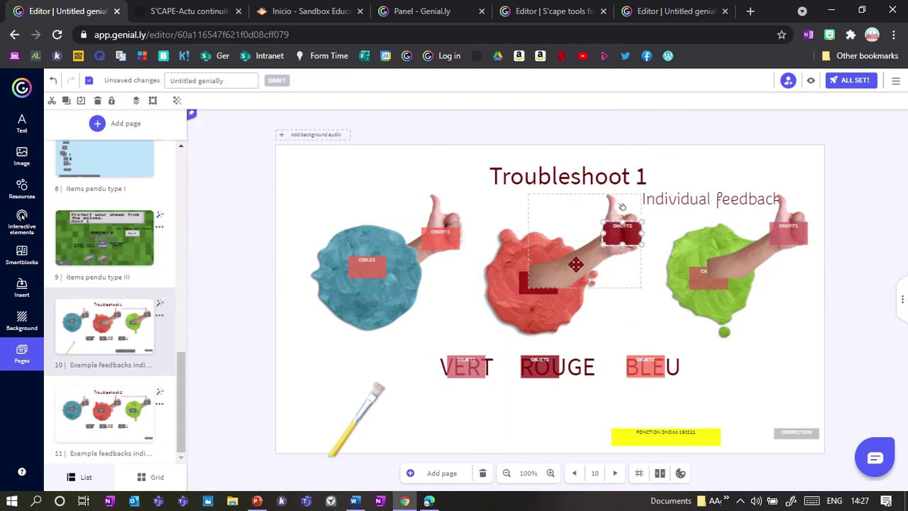
left_click(576, 271)
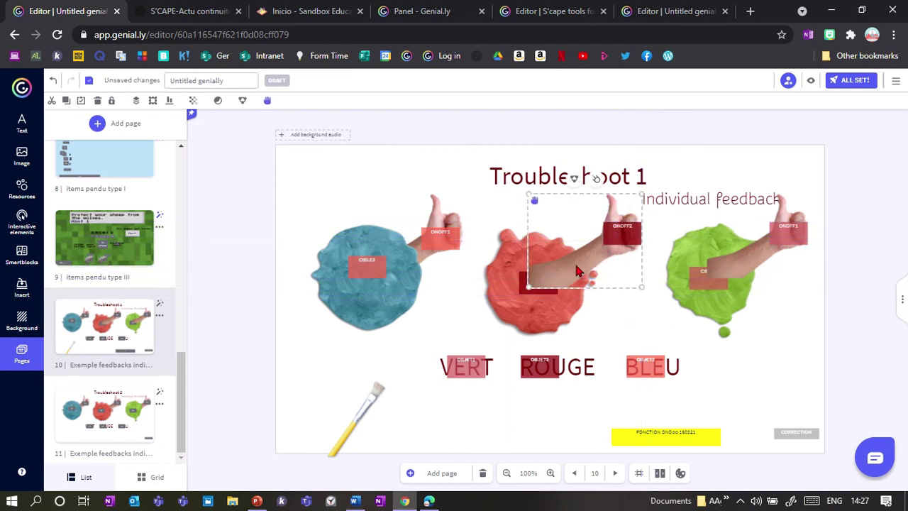
left_click_drag(581, 267, 613, 235)
left_click(537, 282)
left_click(536, 304)
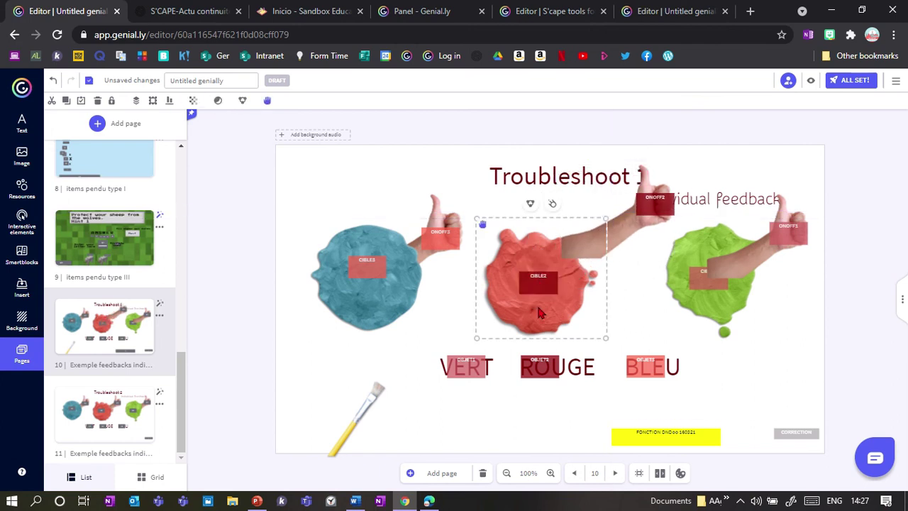
Check the arm overlapping the green splash's label, and test placing the word ROUGE on the red splash in the preview
left_click(753, 251)
left_click(704, 270)
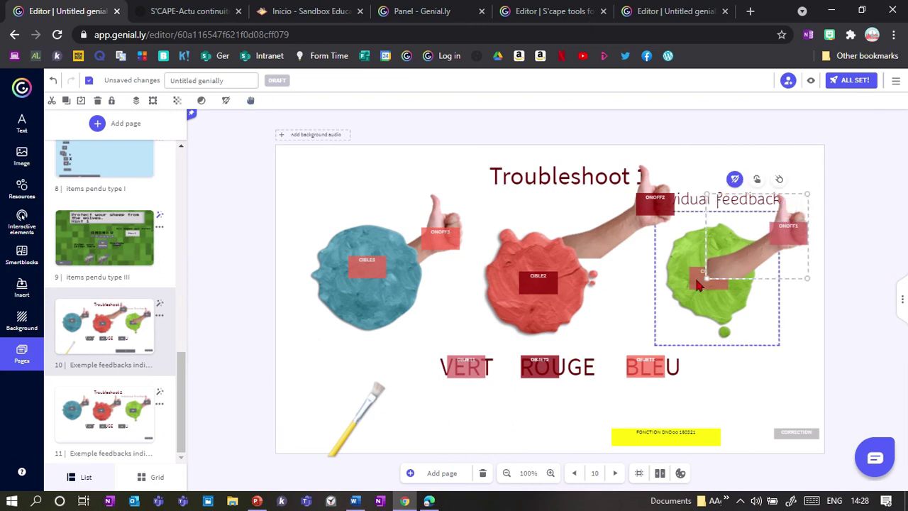
left_click(810, 80)
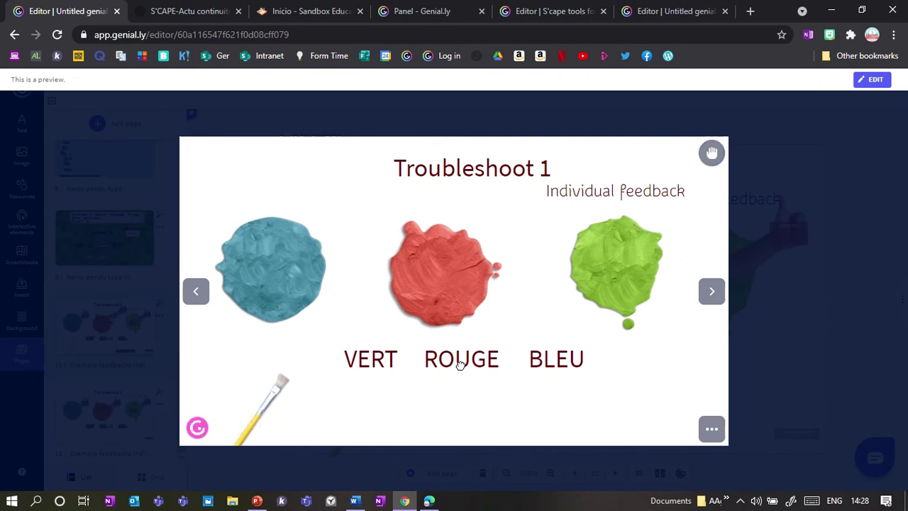
left_click_drag(461, 361, 465, 289)
left_click(842, 332)
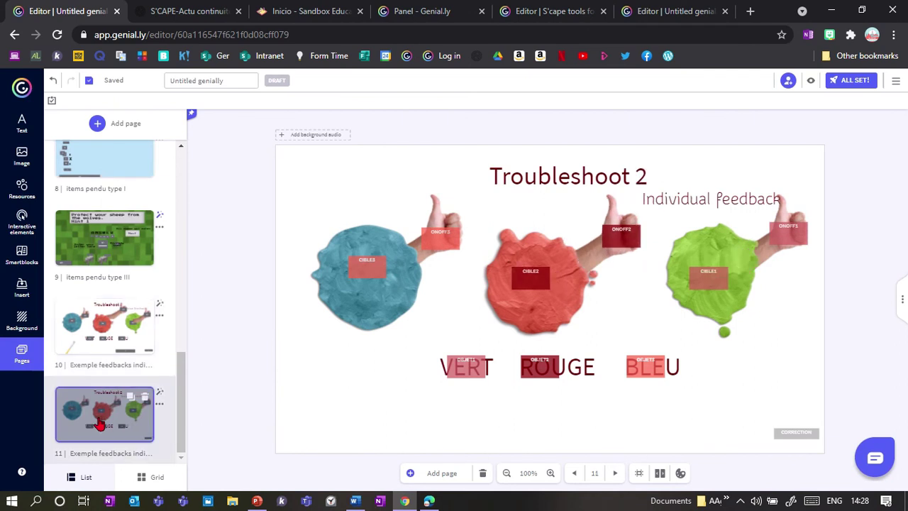
Preview the Troubleshoot 2 page, try moving the word ROUGE and return to editing
left_click(810, 81)
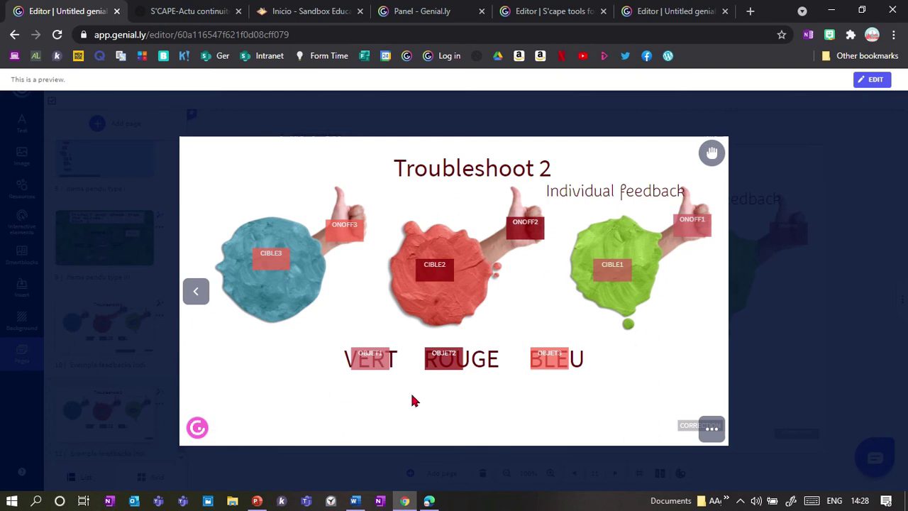
mouse_move(443, 357)
left_mouse_down()
mouse_move(486, 319)
mouse_move(432, 380)
mouse_move(447, 362)
left_mouse_up()
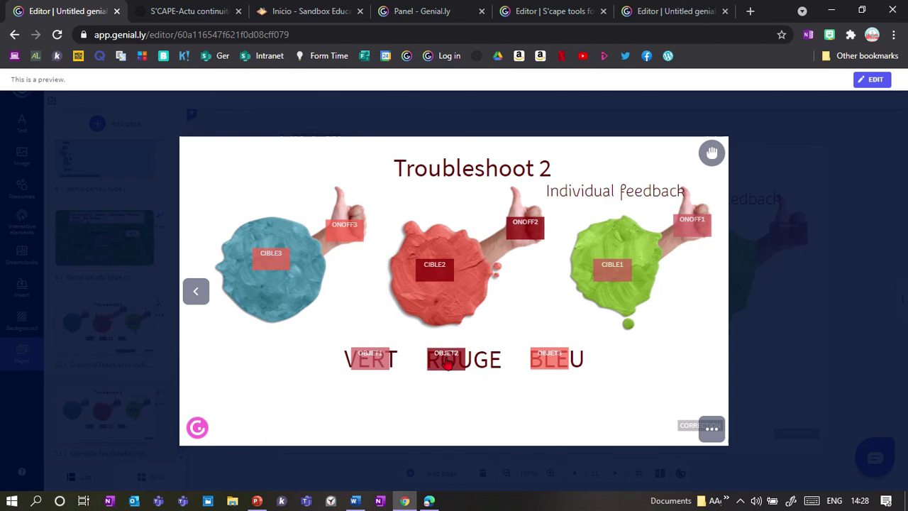
left_click(791, 351)
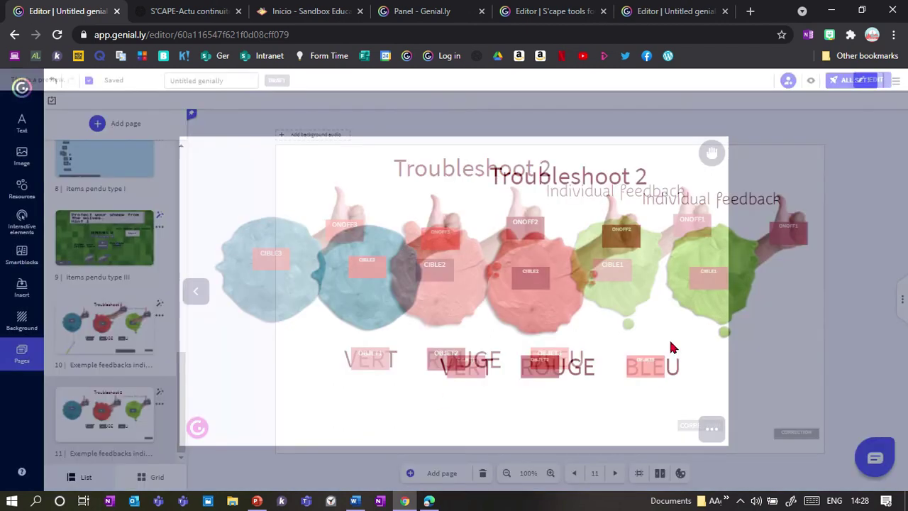
Copy the yellow FONCTION DNDoo 160321 label from the Troubleshoot 1 page to the lower-left corner of the Troubleshoot 2 page, and preview the result
left_click(107, 345)
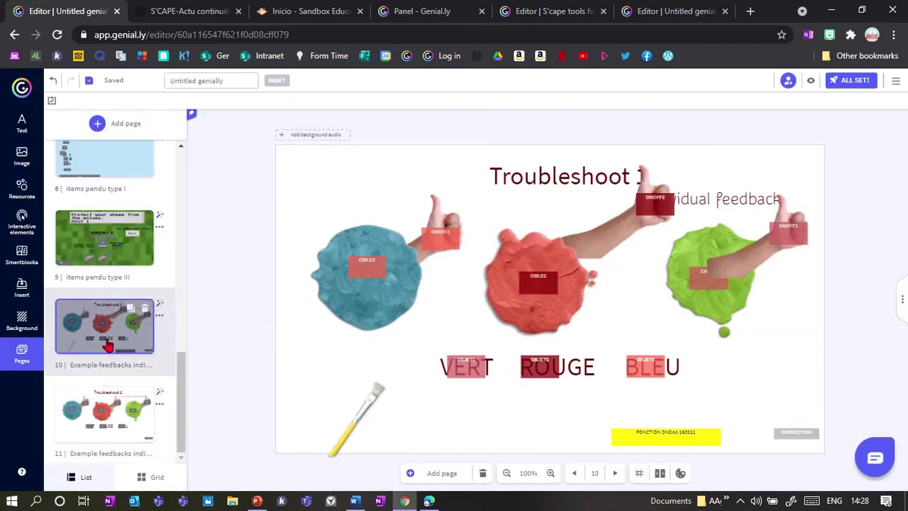
left_click_drag(639, 432, 657, 431)
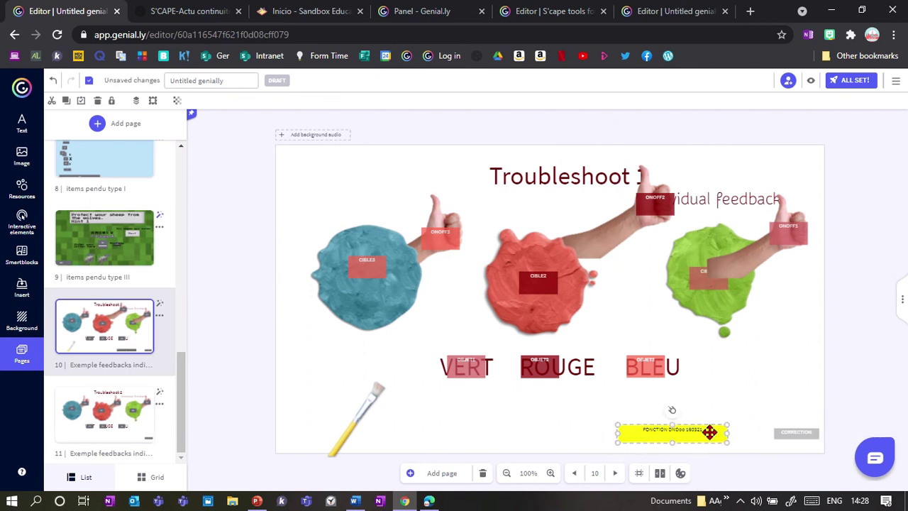
left_click_drag(650, 428, 650, 440)
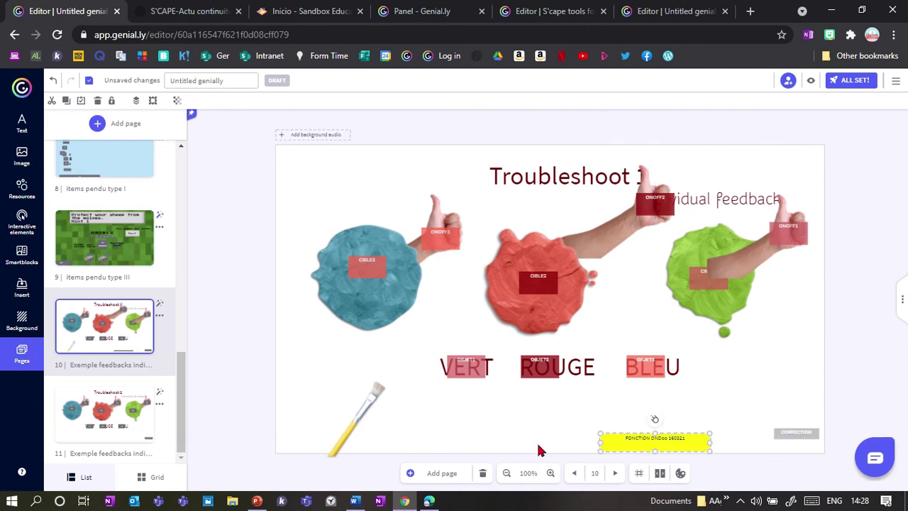
left_click(118, 421)
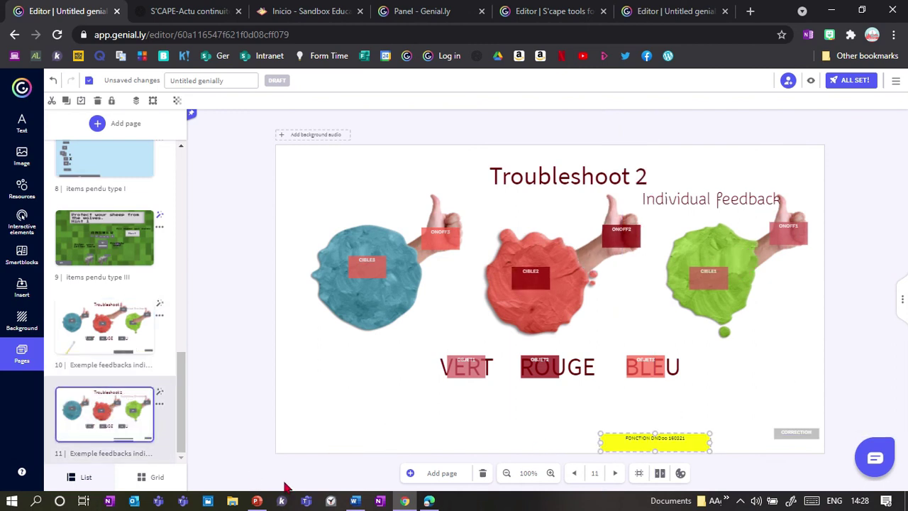
left_click_drag(628, 436, 320, 437)
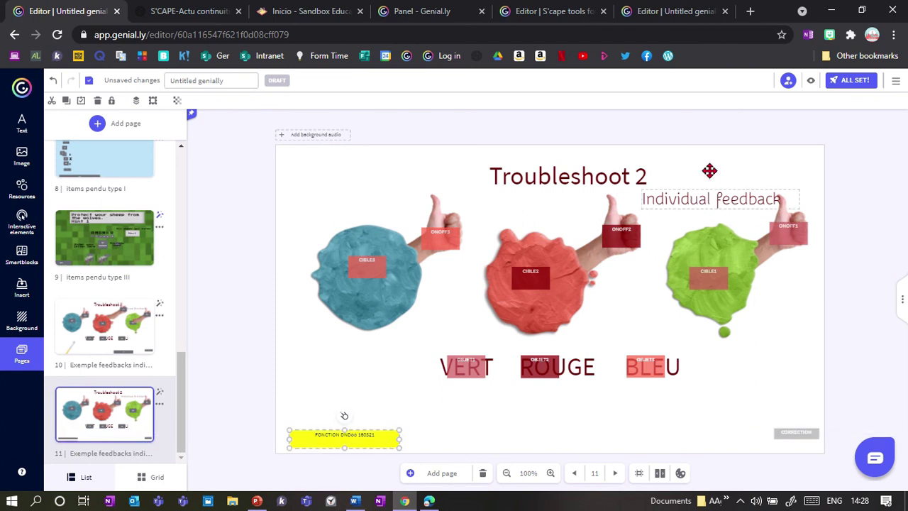
left_click(810, 83)
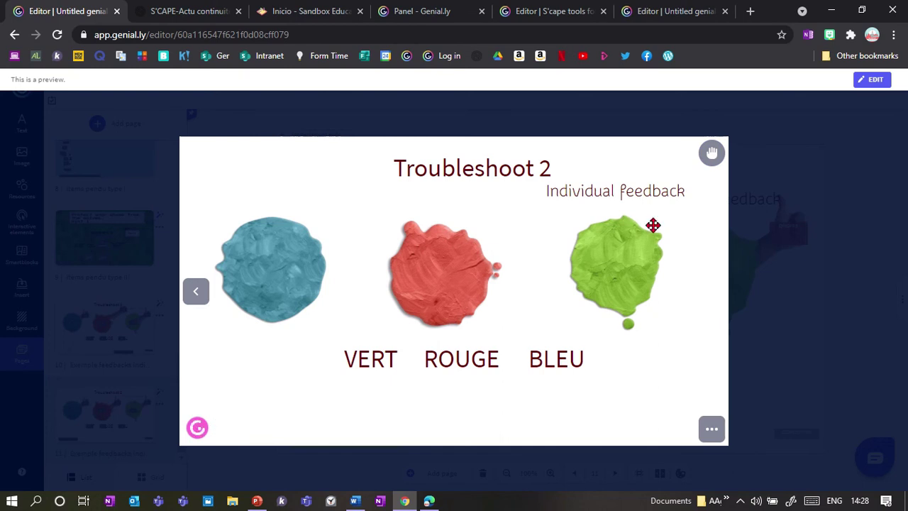
left_click(791, 353)
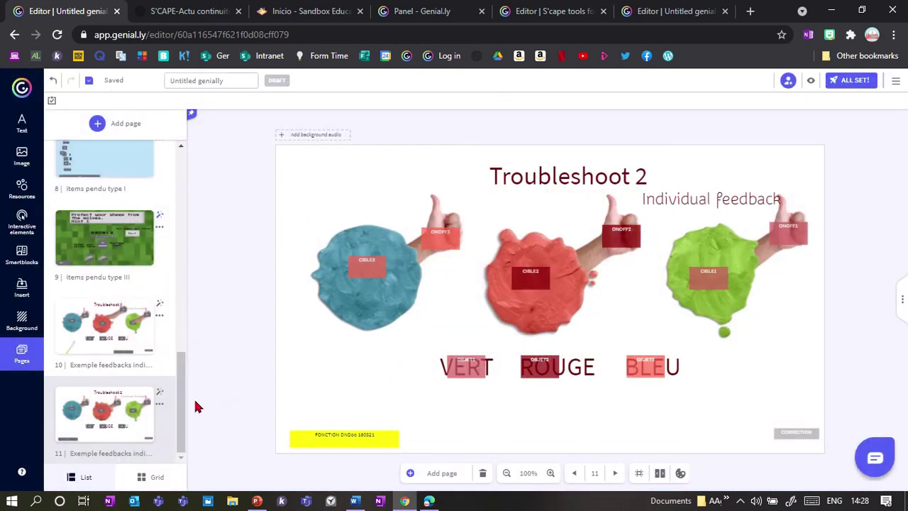
Open the COUISE ex from Scape page, preview it, try the Username answer field and return to editing
left_click_drag(181, 386, 183, 193)
left_click(107, 268)
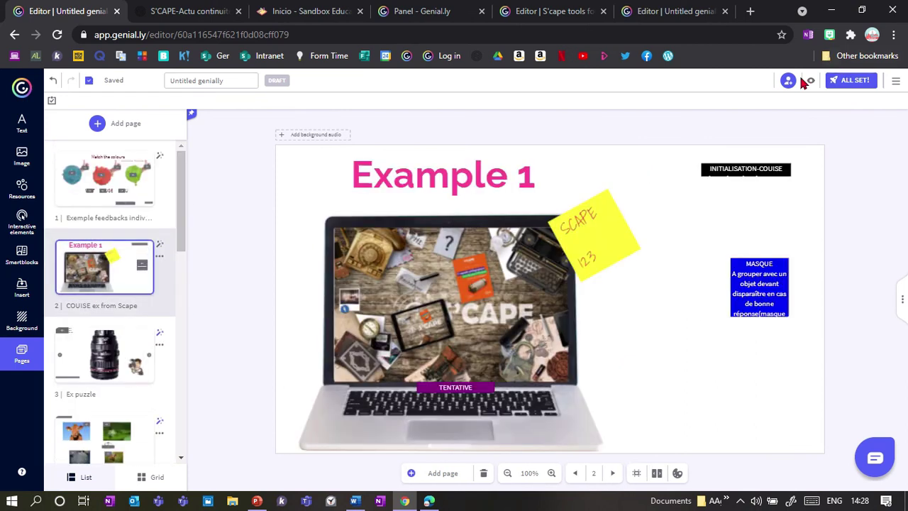
left_click(811, 83)
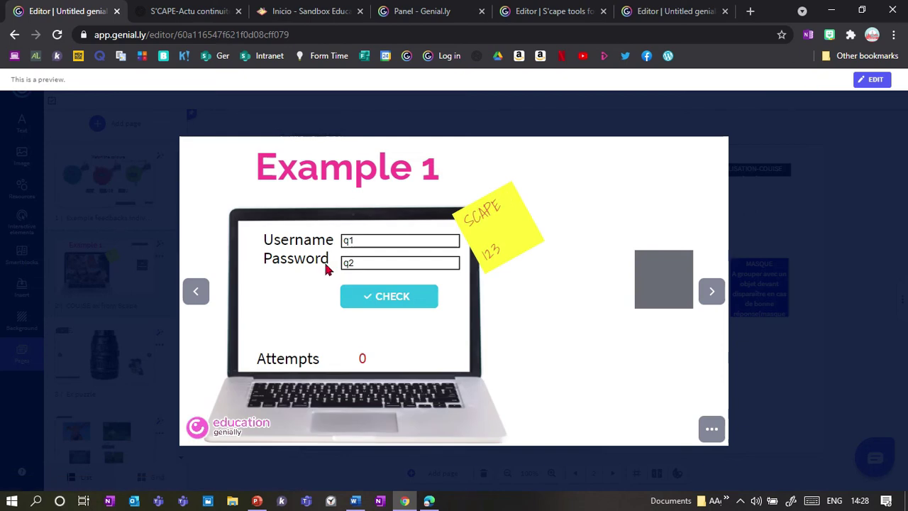
left_click_drag(370, 240, 344, 241)
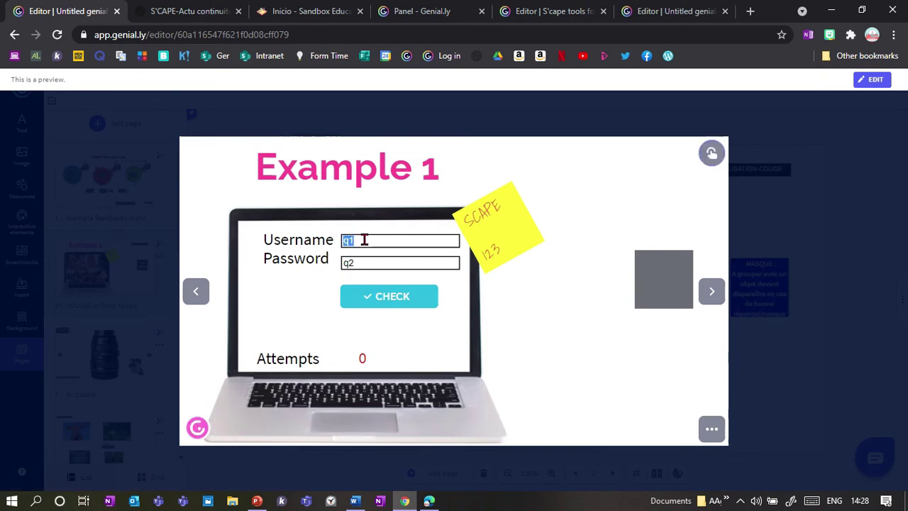
left_click(347, 240)
left_click(844, 249)
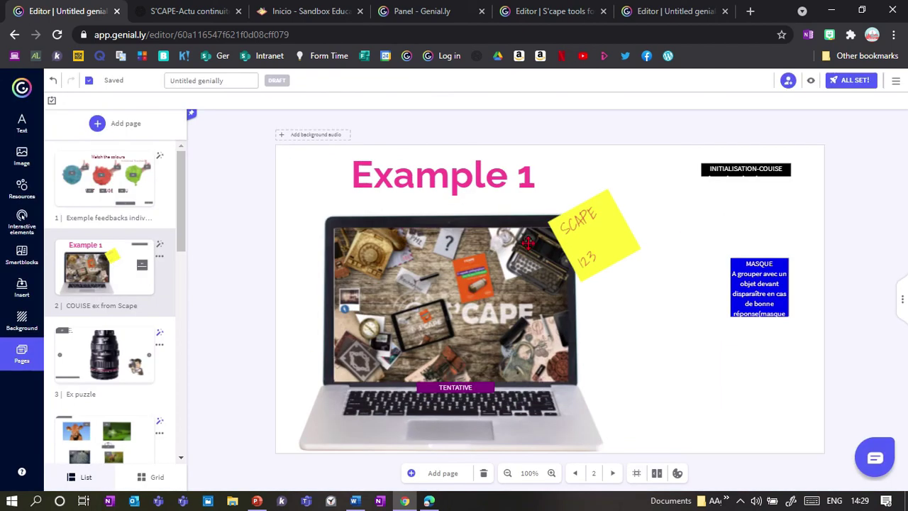